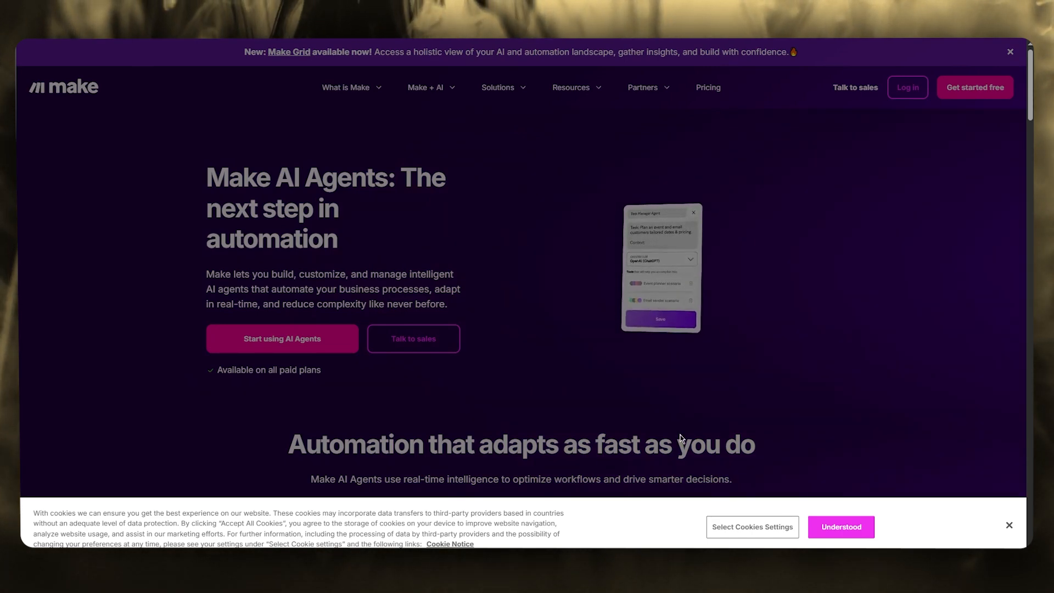
# - Acknowledge the cookie notice and look over the Make AI Agents landing page
pyautogui.click(841, 526)
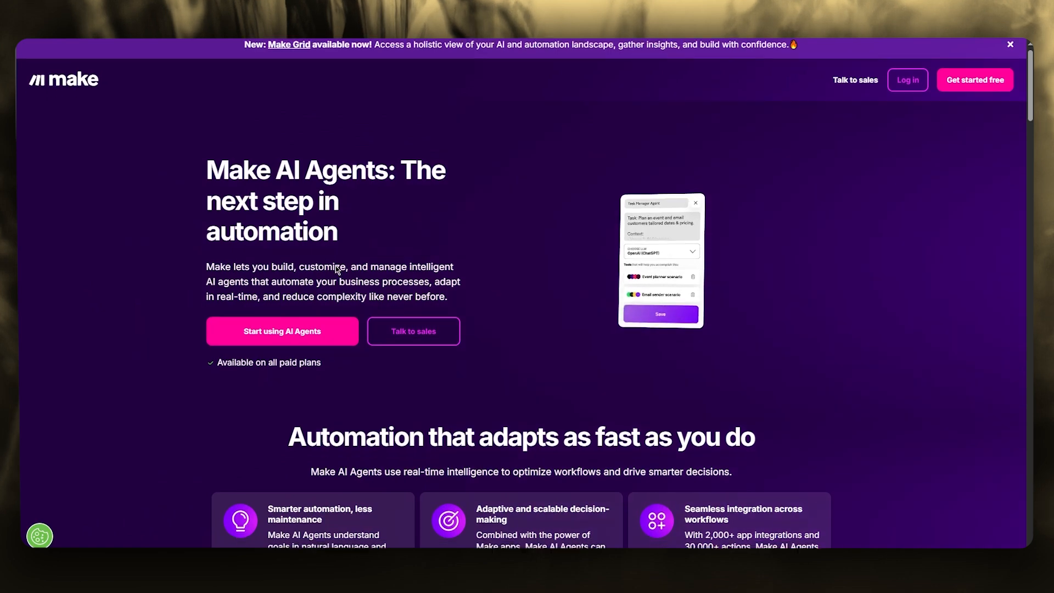
pyautogui.scroll(-3, 329, 269)
pyautogui.scroll(3, 313, 269)
pyautogui.scroll(-5, 309, 266)
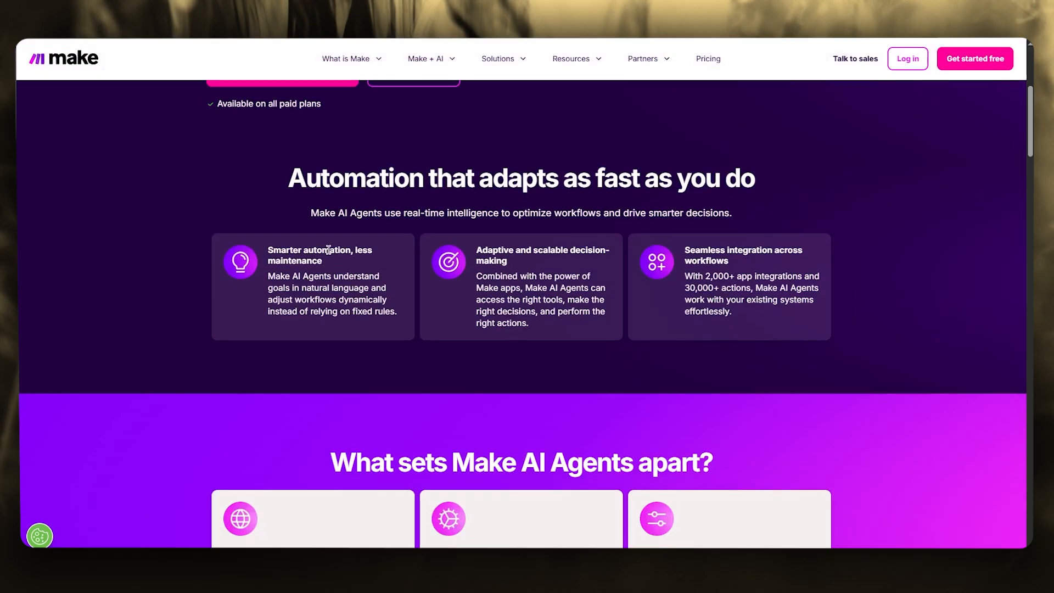
pyautogui.scroll(5, 291, 258)
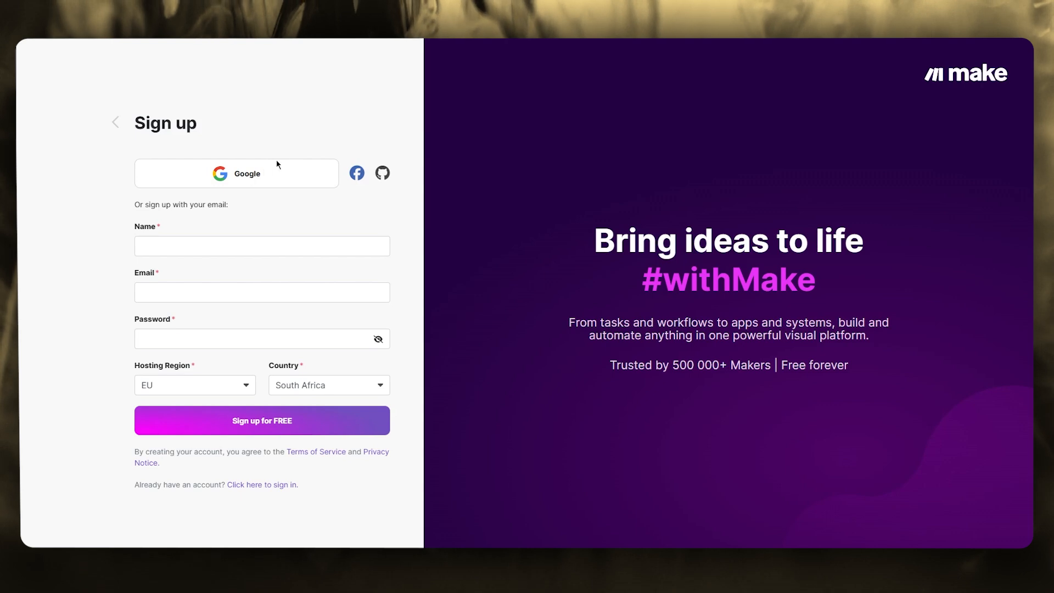
# - Sign up for a free Make account with an existing Google account, using the prefilled sign-up details
pyautogui.click(256, 176)
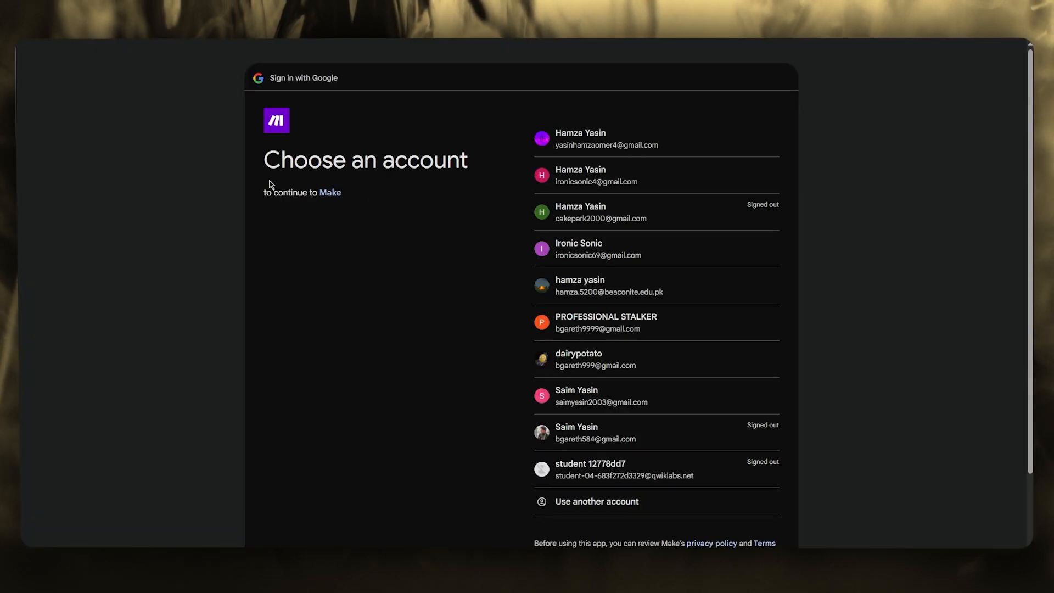
pyautogui.click(643, 320)
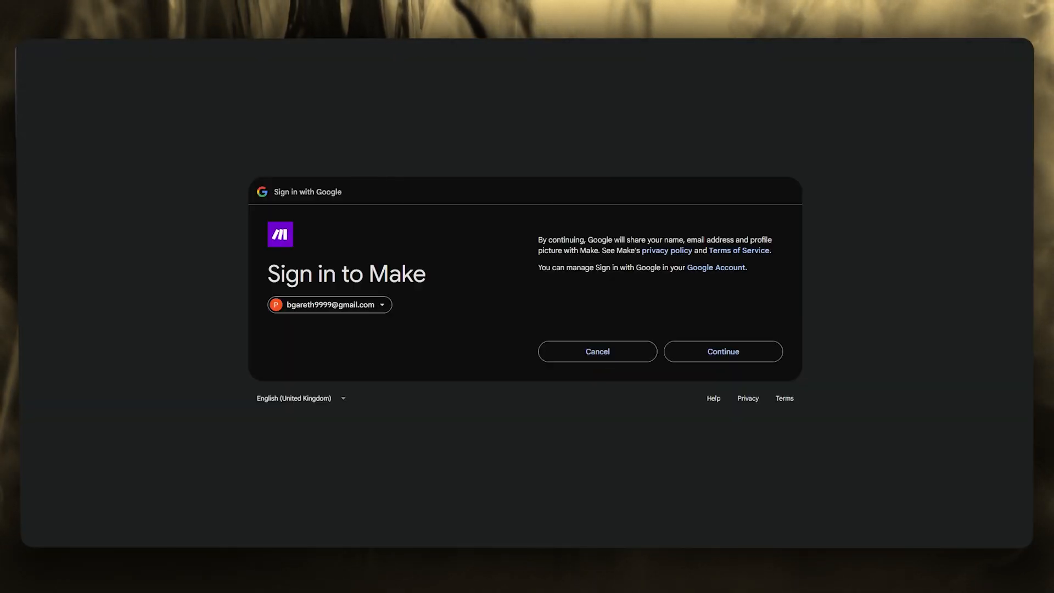
pyautogui.click(710, 354)
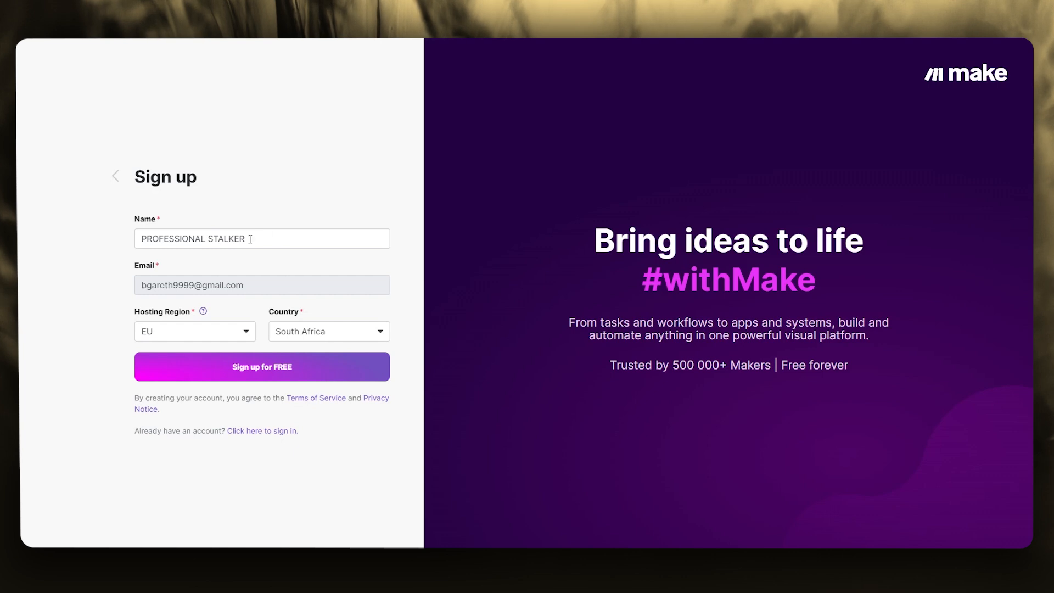
pyautogui.click(216, 358)
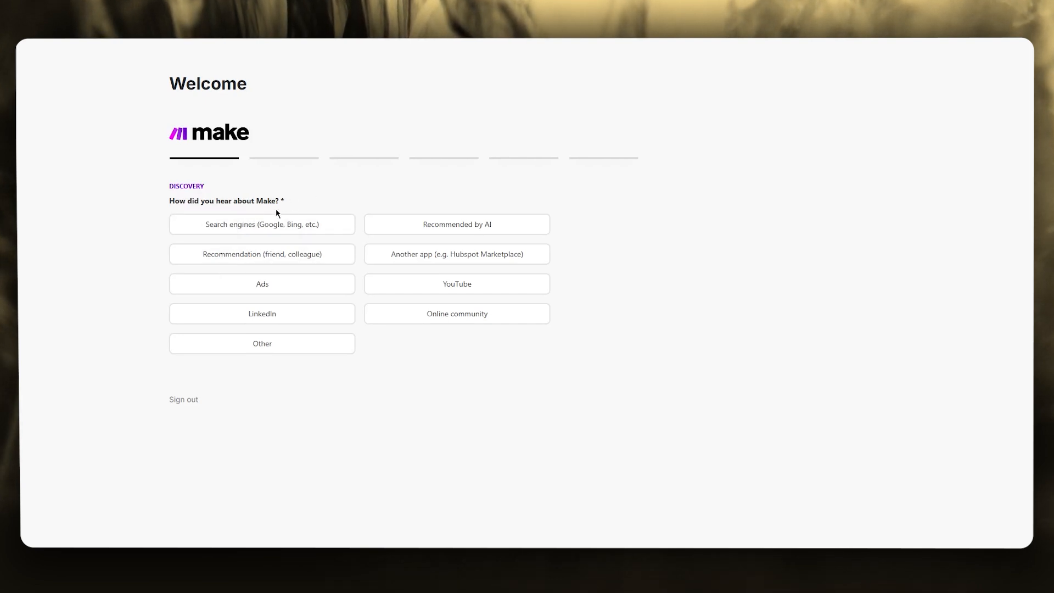
# - Answer the onboarding questions with Ads, no automation experience, a 2 - 10 organization and the Finance / Accounting role, leaving the job title blank
pyautogui.click(264, 284)
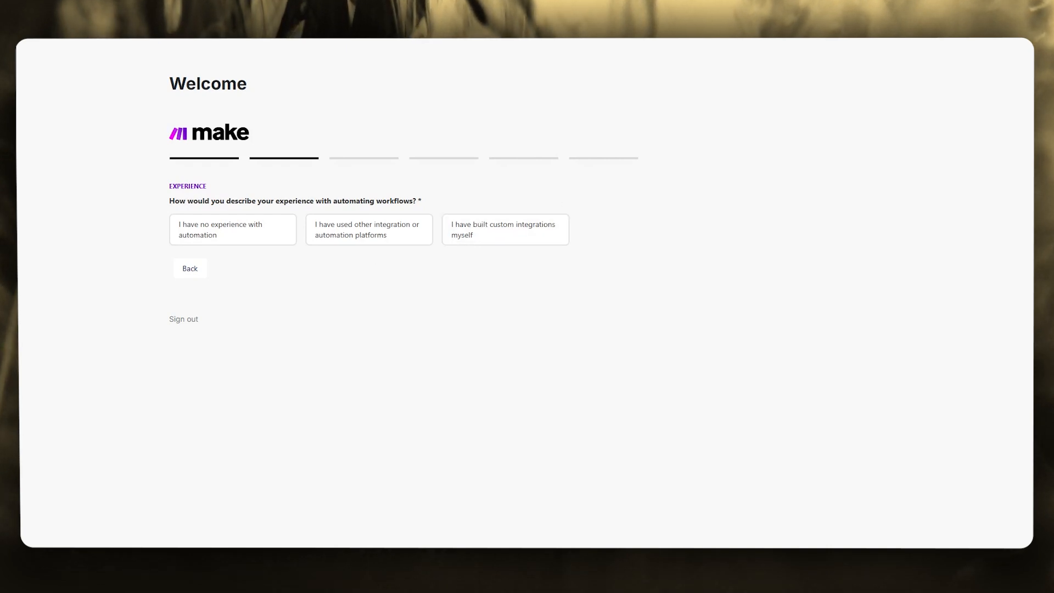
pyautogui.click(294, 230)
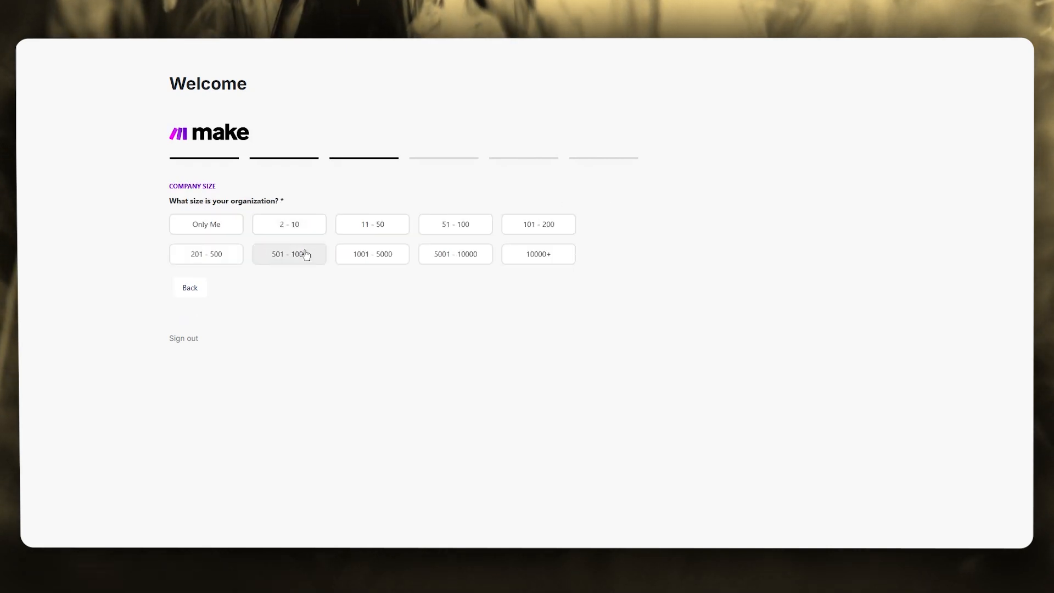
pyautogui.click(313, 233)
pyautogui.click(258, 281)
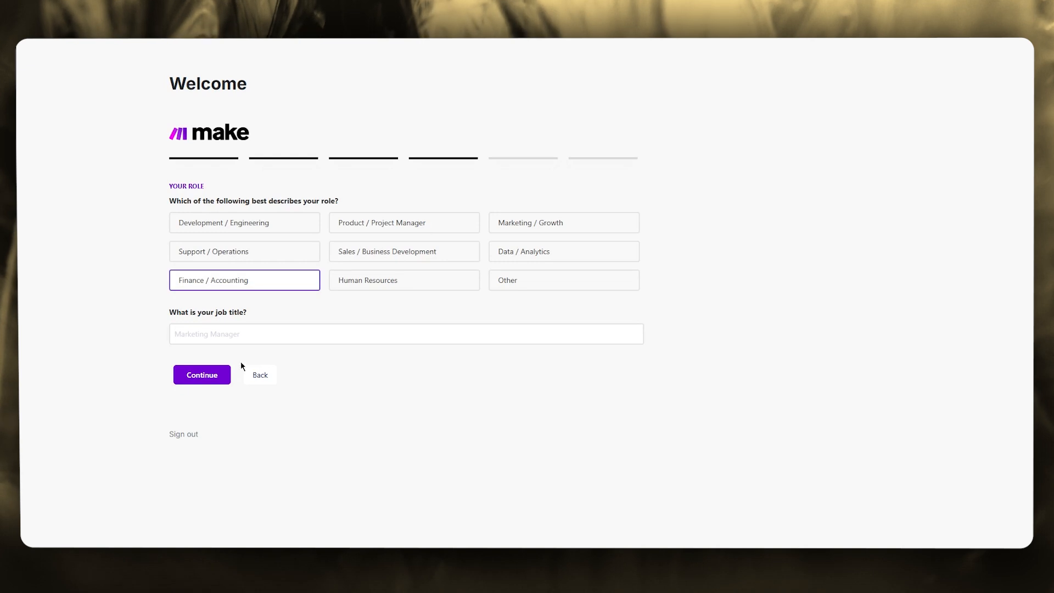
pyautogui.click(193, 374)
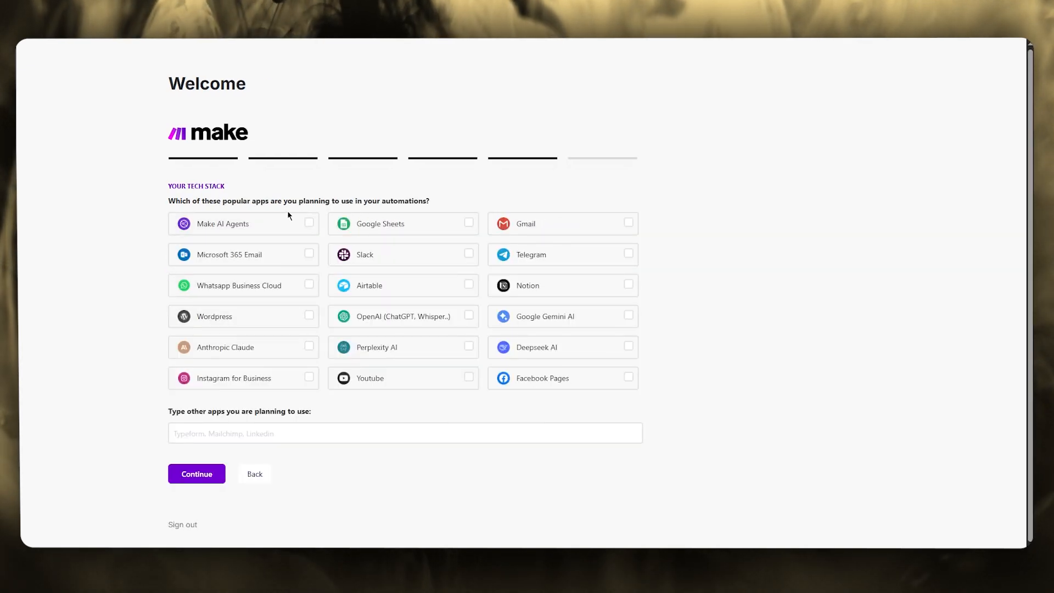
# - Choose Make AI Agents as a planned app and submit "automate my medical workspace" as the automation goal
pyautogui.moveTo(463, 202); pyautogui.dragTo(164, 202)
pyautogui.click(230, 235)
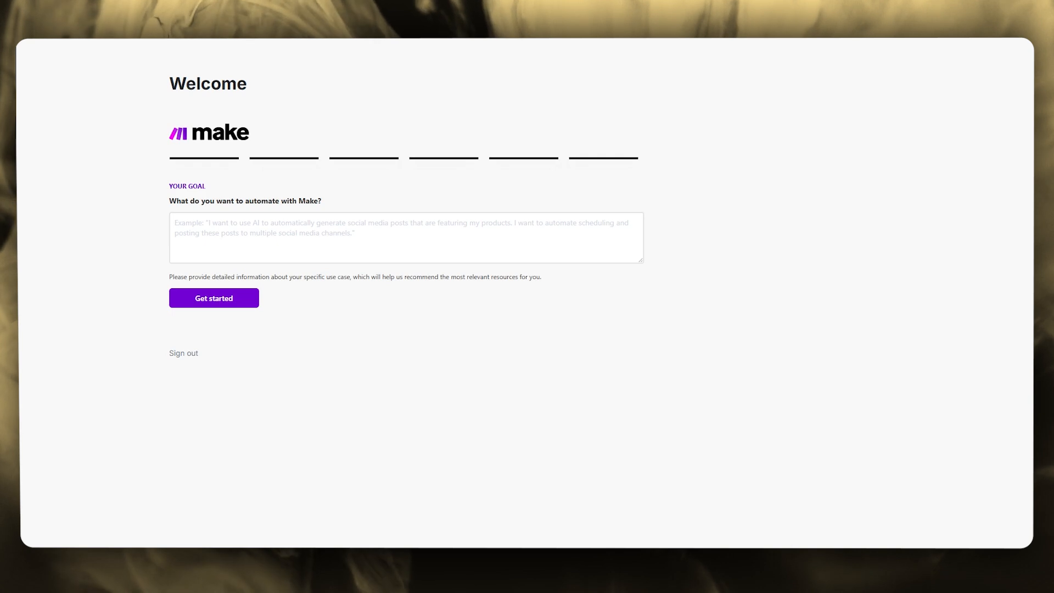
pyautogui.click(297, 242)
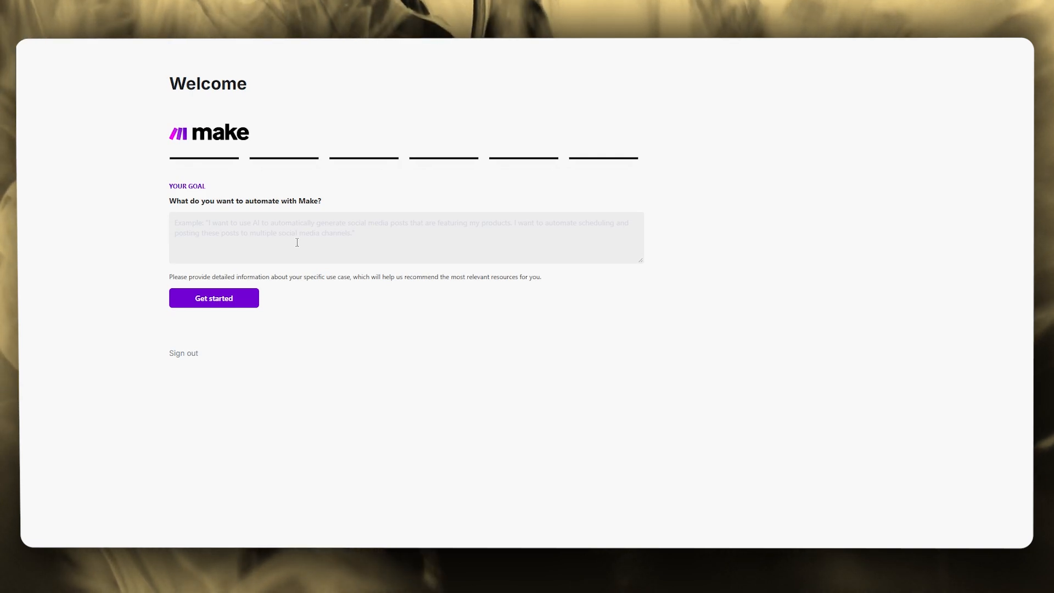
pyautogui.write('a')
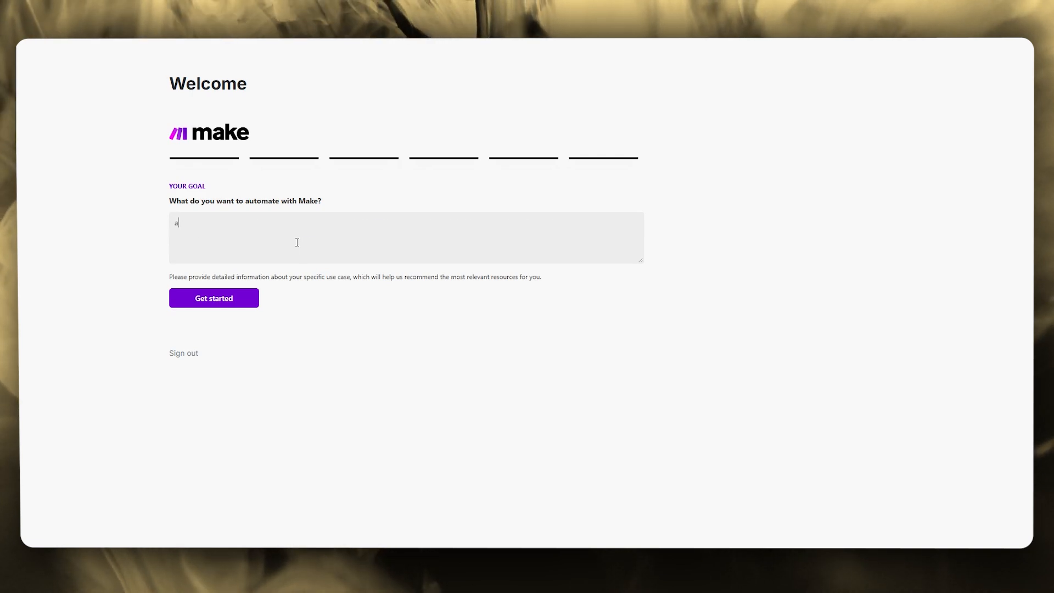
pyautogui.write('utoma')
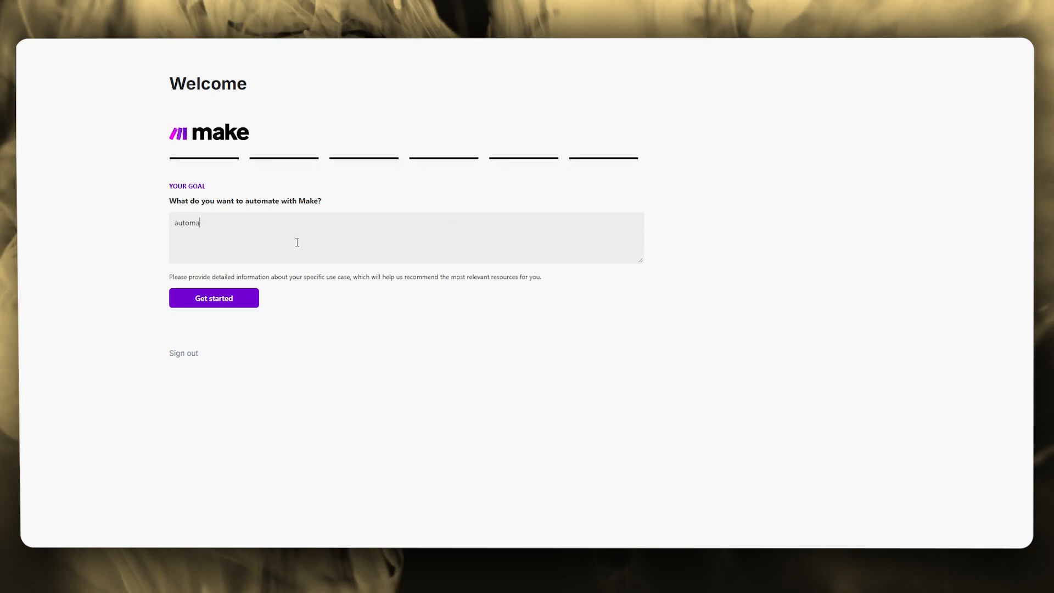
pyautogui.write('te my m')
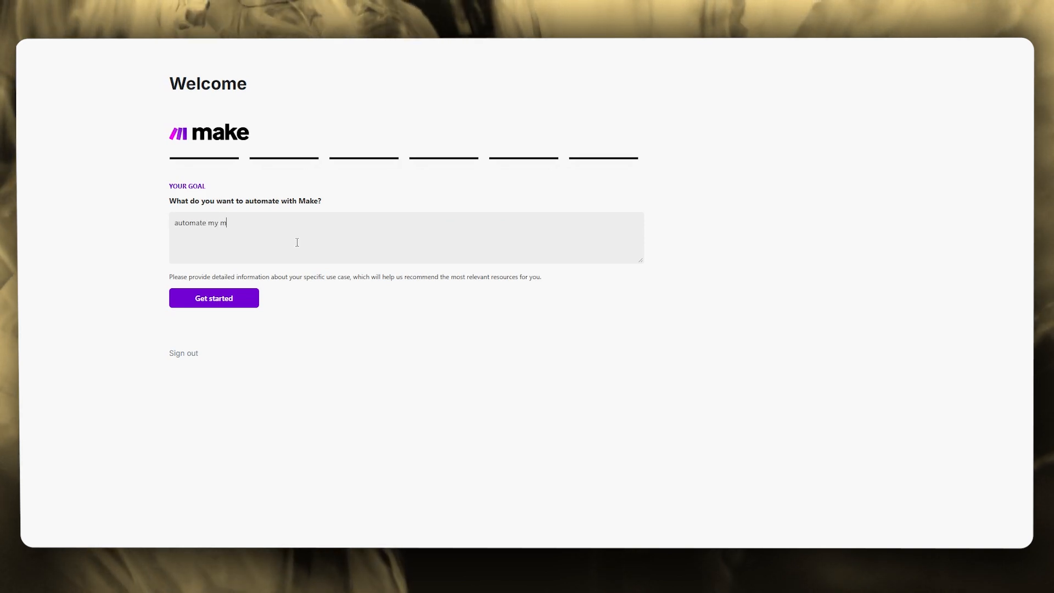
pyautogui.write('edical workspace')
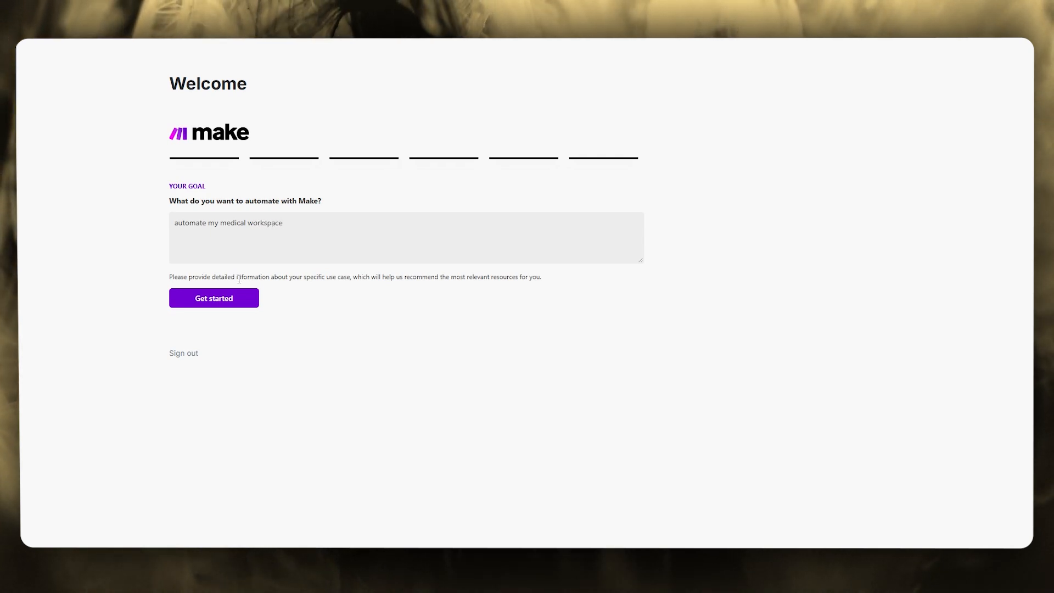
pyautogui.click(219, 298)
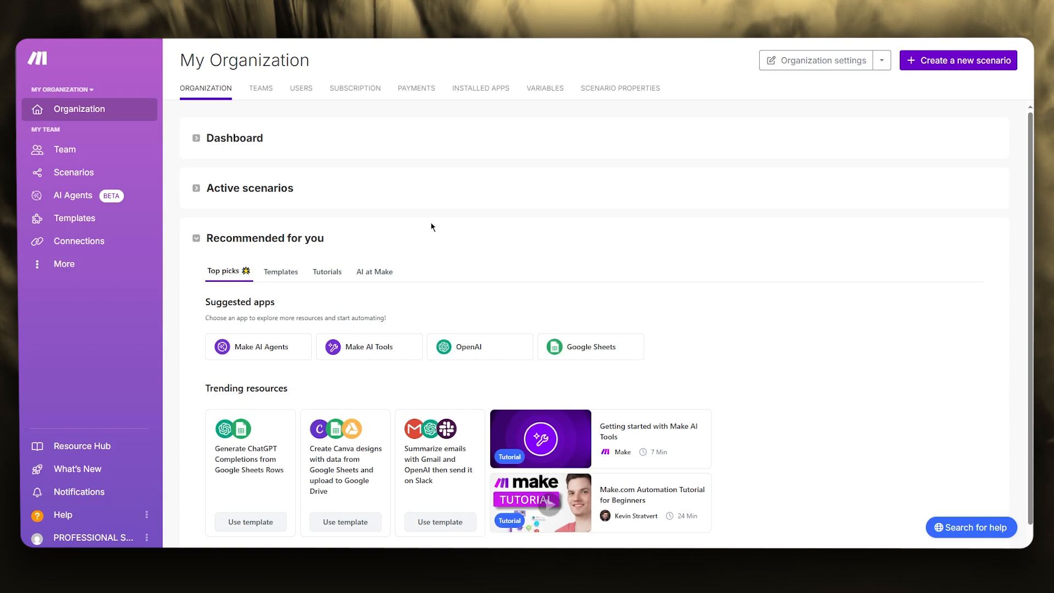
# - Check the organization's usage dashboard and create a new scenario built from scratch
pyautogui.click(262, 140)
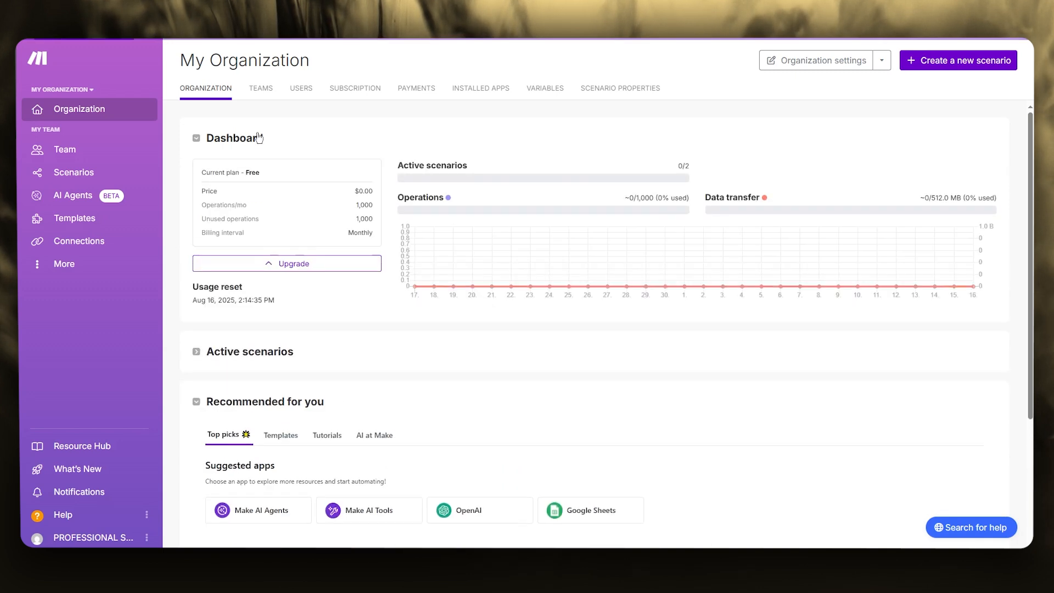
pyautogui.click(251, 141)
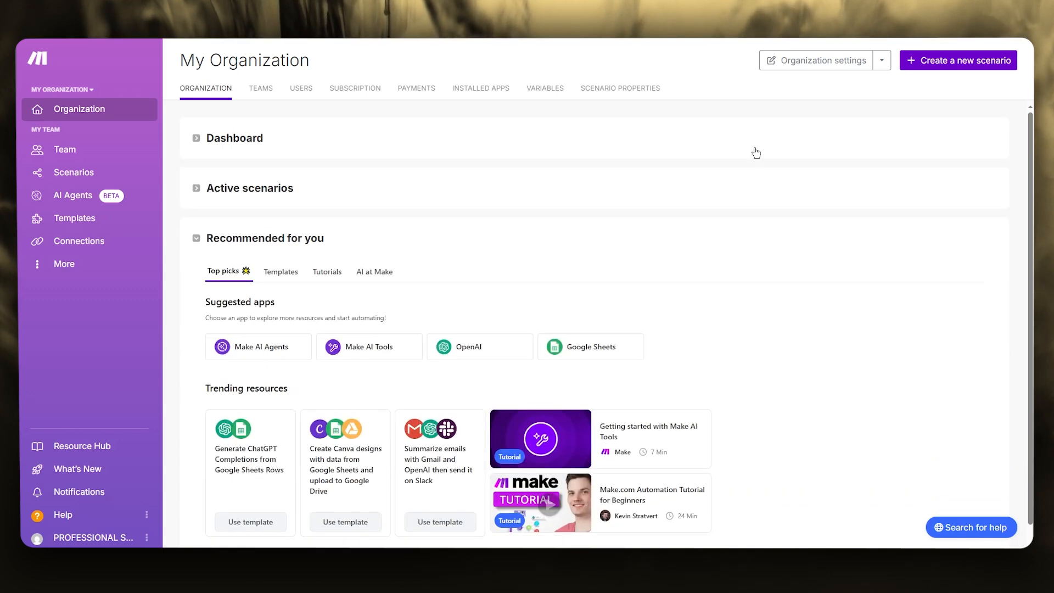
pyautogui.click(962, 61)
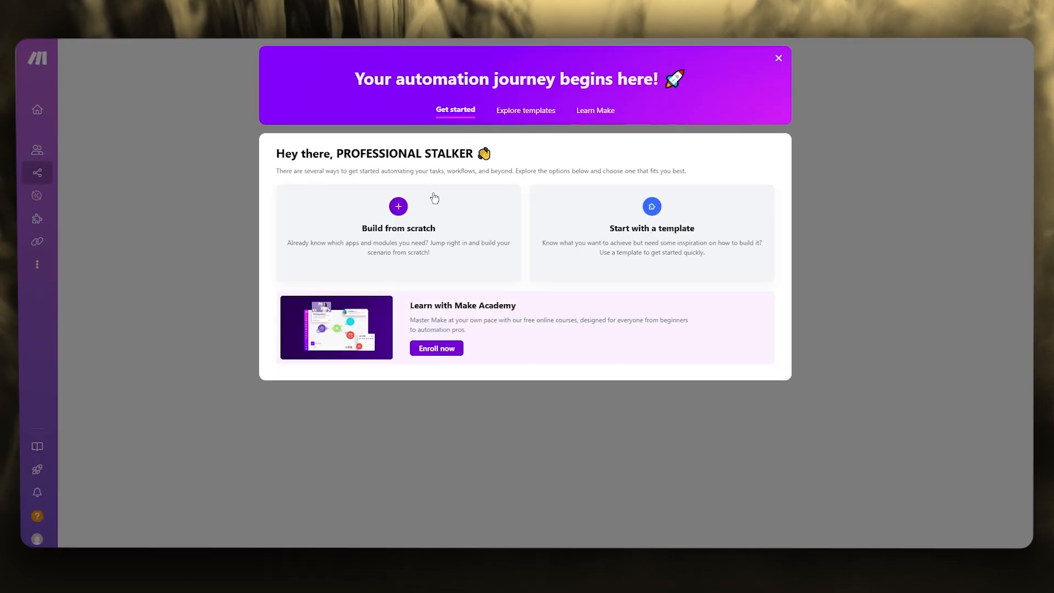
pyautogui.click(399, 219)
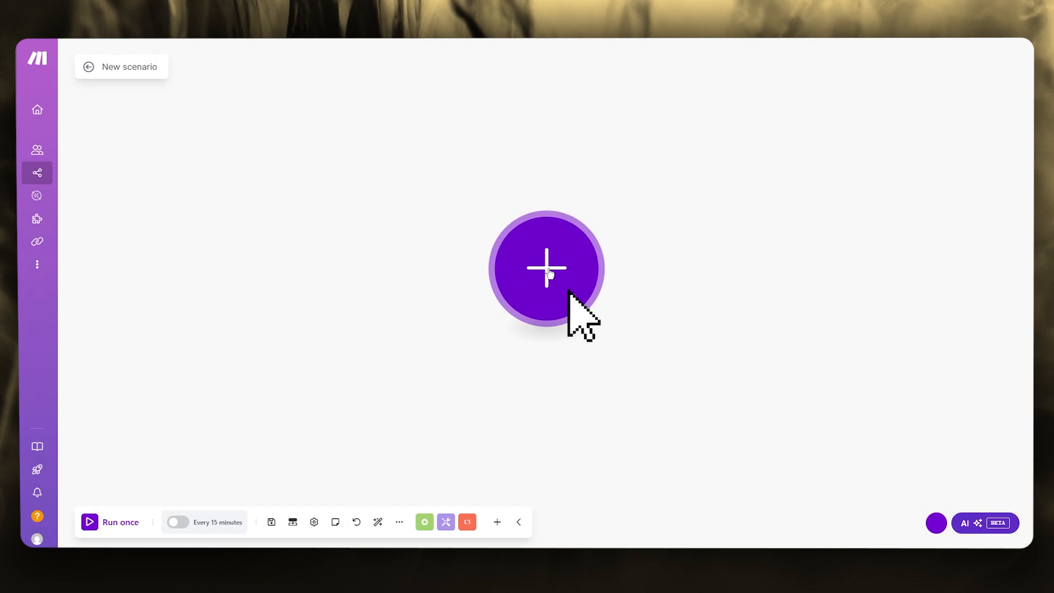
# - Add OpenAI (ChatGPT, Whisper, DALL-E) with the Message an Assistant action as the scenario's first module
pyautogui.click(550, 273)
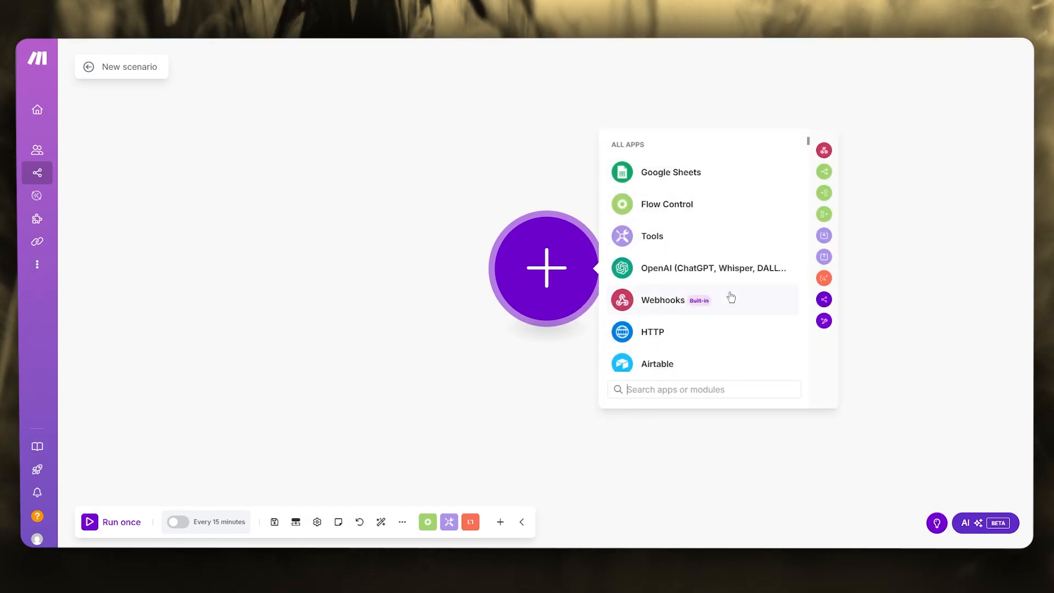
pyautogui.scroll(-8, 670, 307)
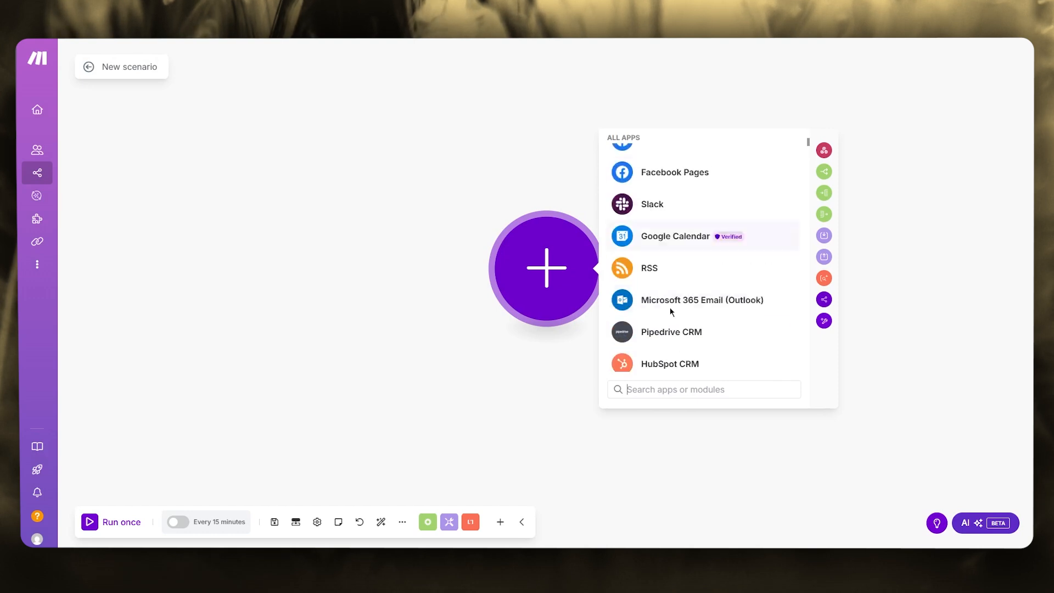
pyautogui.scroll(-3, 671, 312)
pyautogui.scroll(12, 670, 312)
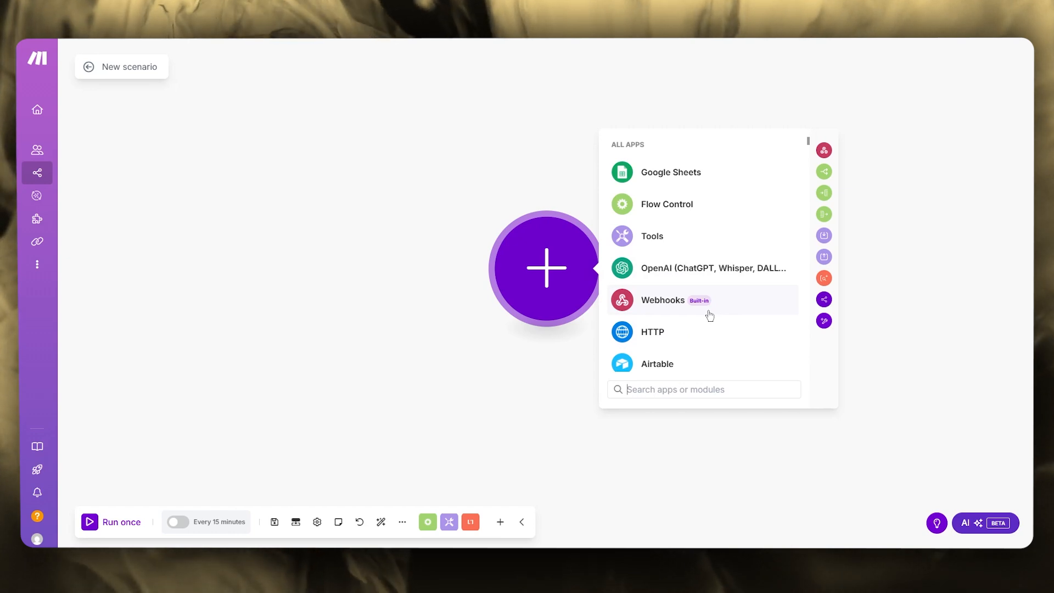
pyautogui.moveTo(691, 305)
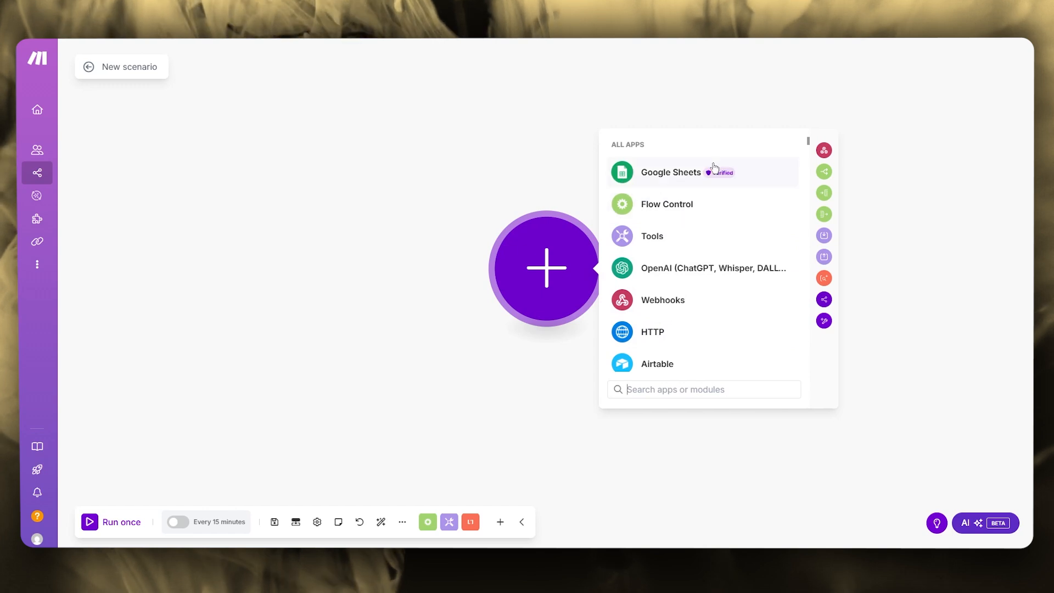
pyautogui.click(706, 271)
pyautogui.scroll(-5, 714, 272)
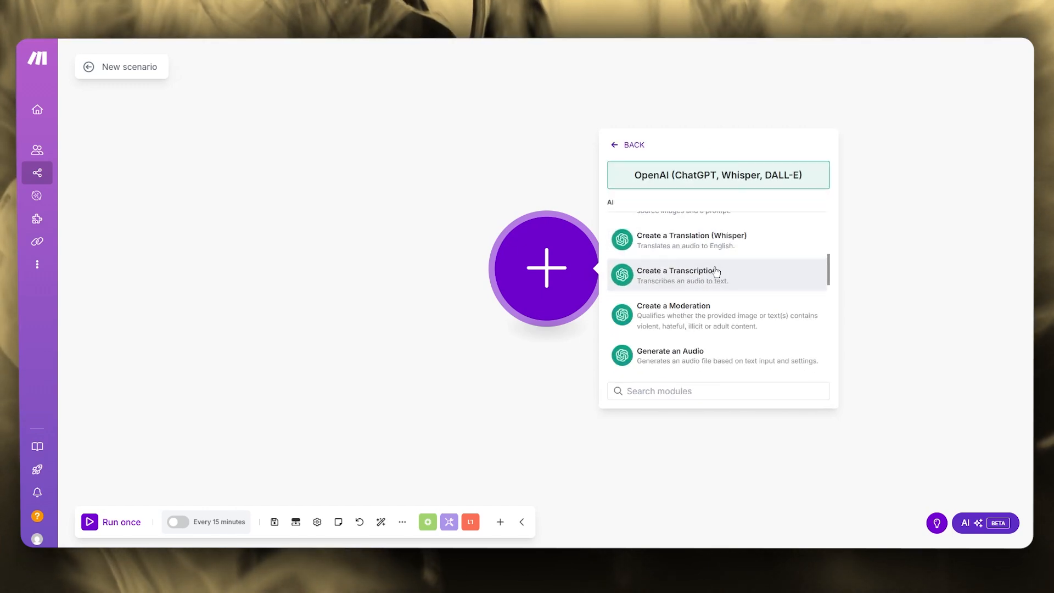
pyautogui.scroll(5, 699, 311)
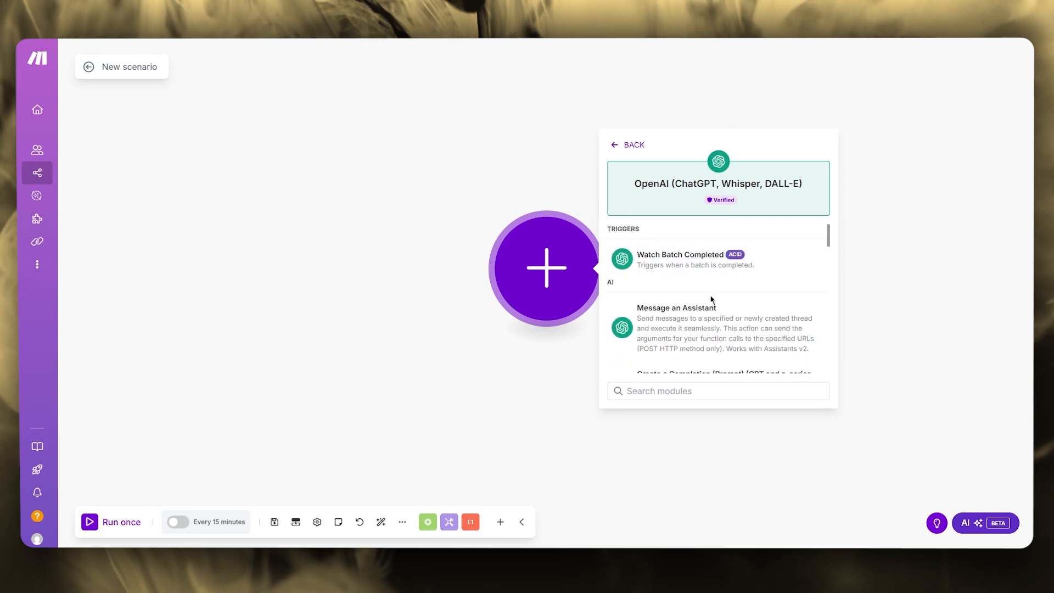
pyautogui.scroll(-2, 731, 291)
pyautogui.click(718, 269)
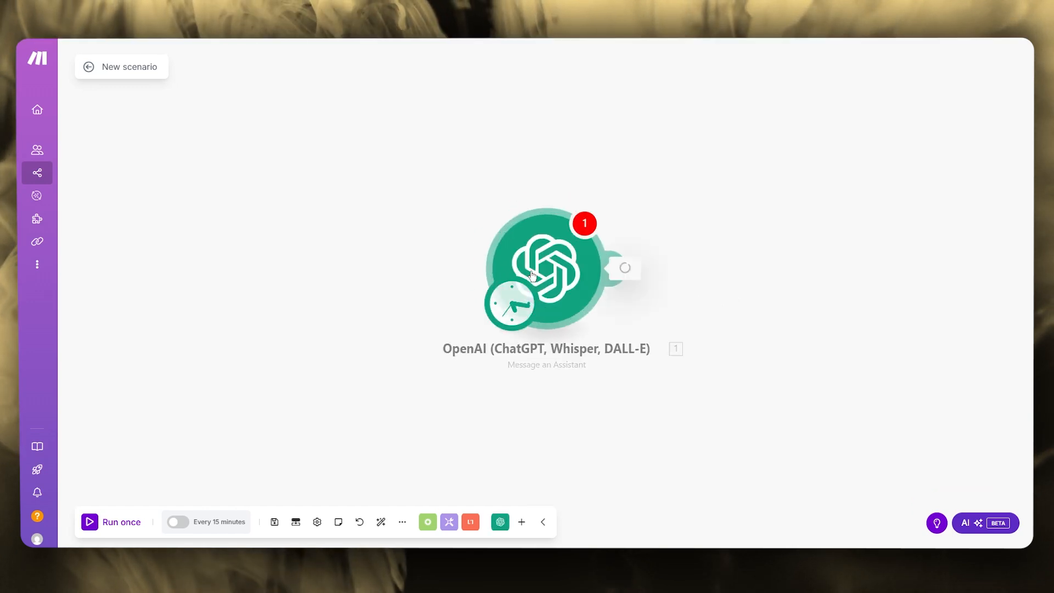
# - Try to save a new OpenAI connection for the module with the API key left empty, and close the connection setup
pyautogui.click(694, 266)
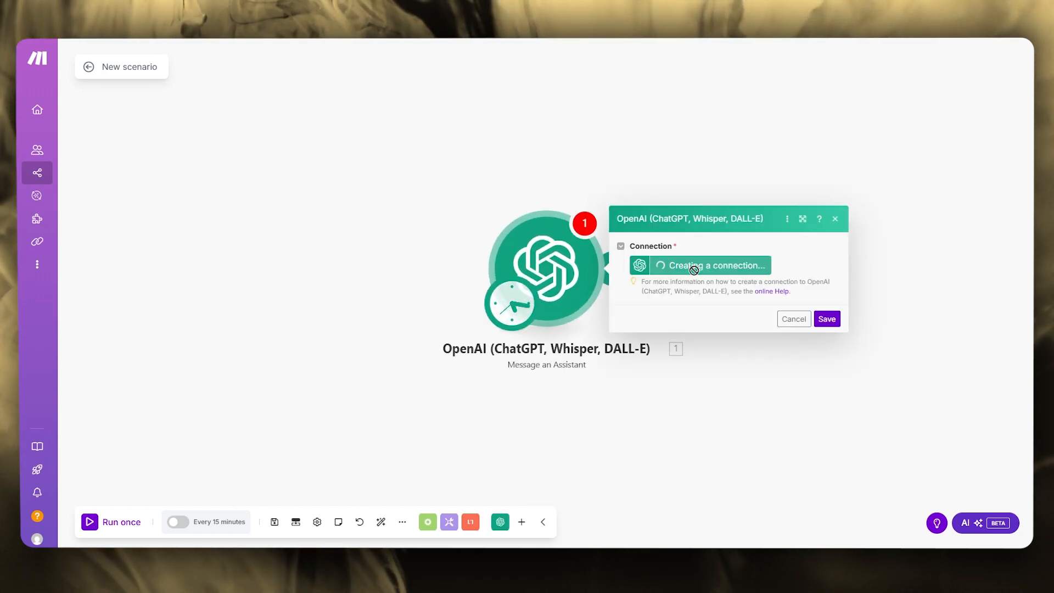
pyautogui.click(846, 279)
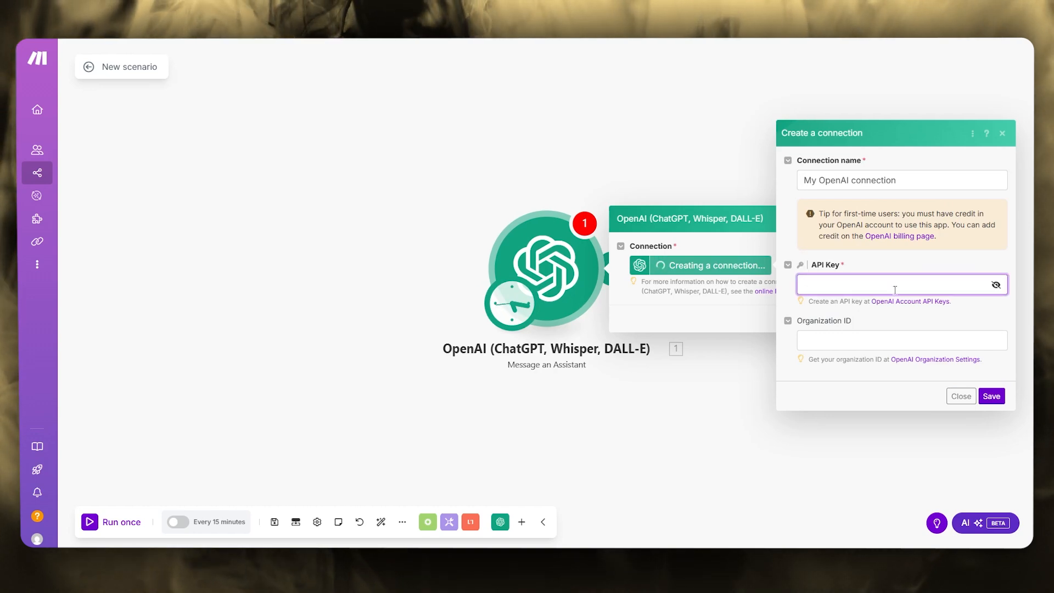
pyautogui.click(989, 396)
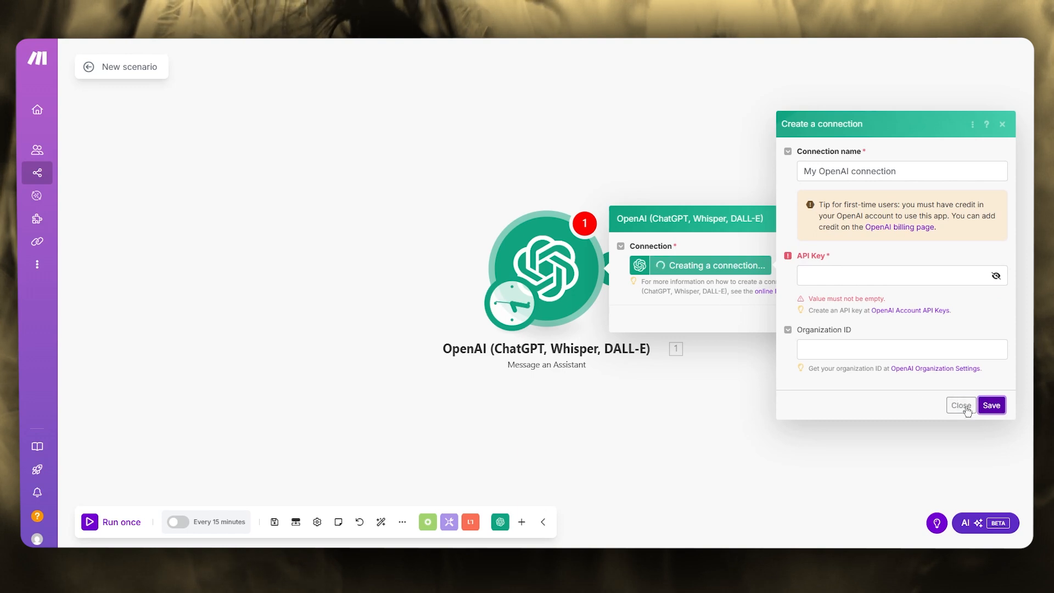
pyautogui.click(967, 411)
pyautogui.click(863, 384)
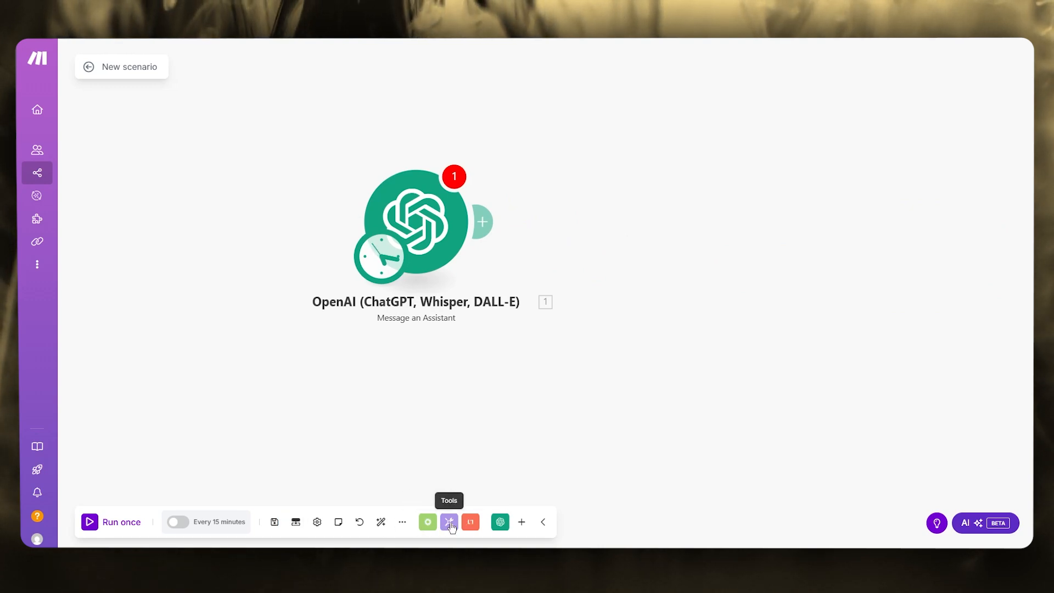
# - Add a Gmail module with the Delete an Email action, linked after the OpenAI module
pyautogui.click(529, 524)
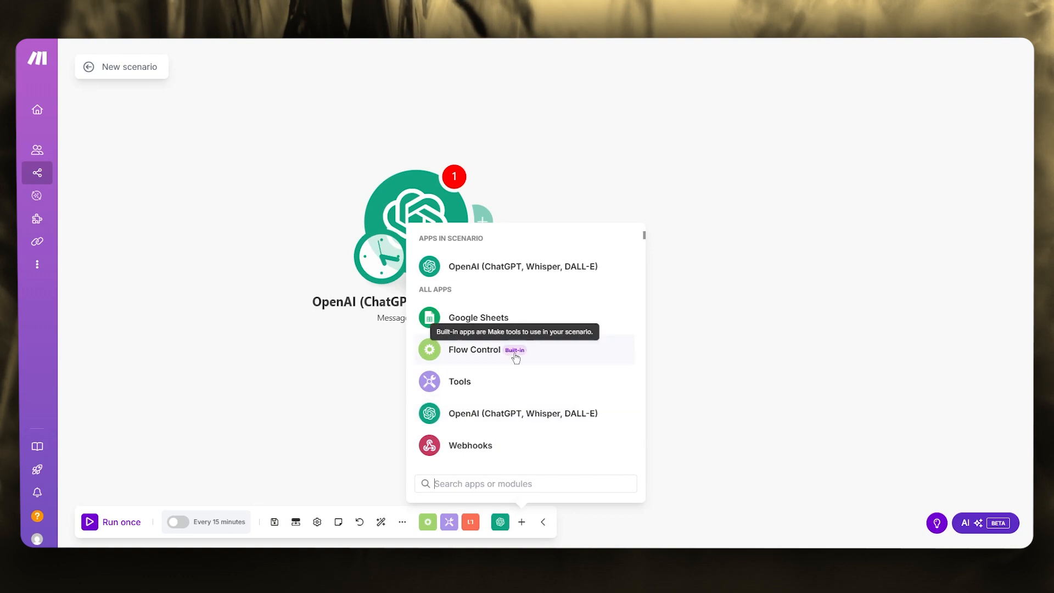
pyautogui.scroll(-3, 516, 357)
pyautogui.scroll(-1, 516, 359)
pyautogui.scroll(-2, 527, 384)
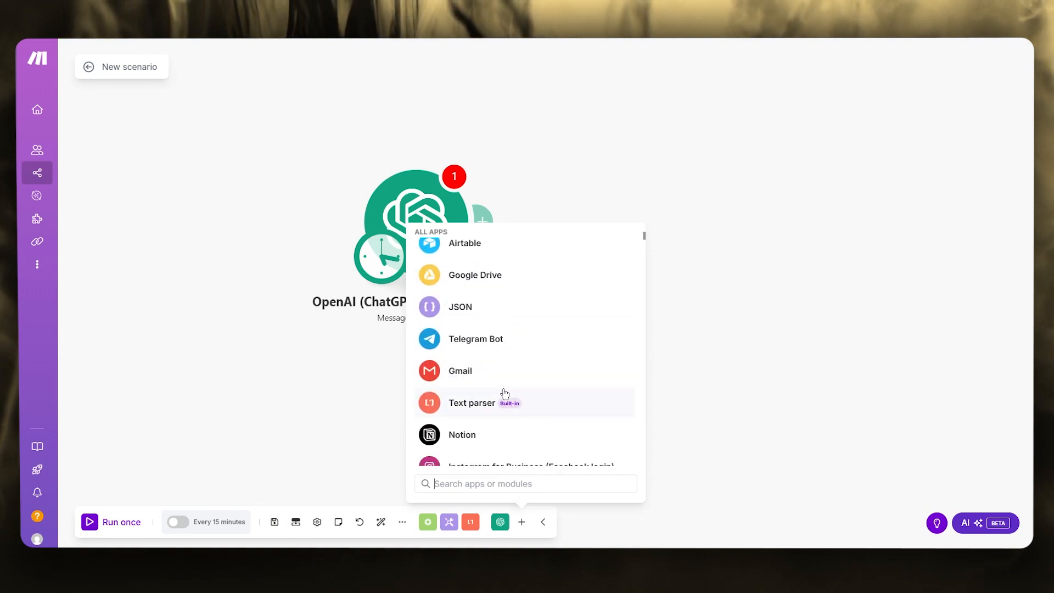
pyautogui.click(515, 367)
pyautogui.scroll(-3, 522, 366)
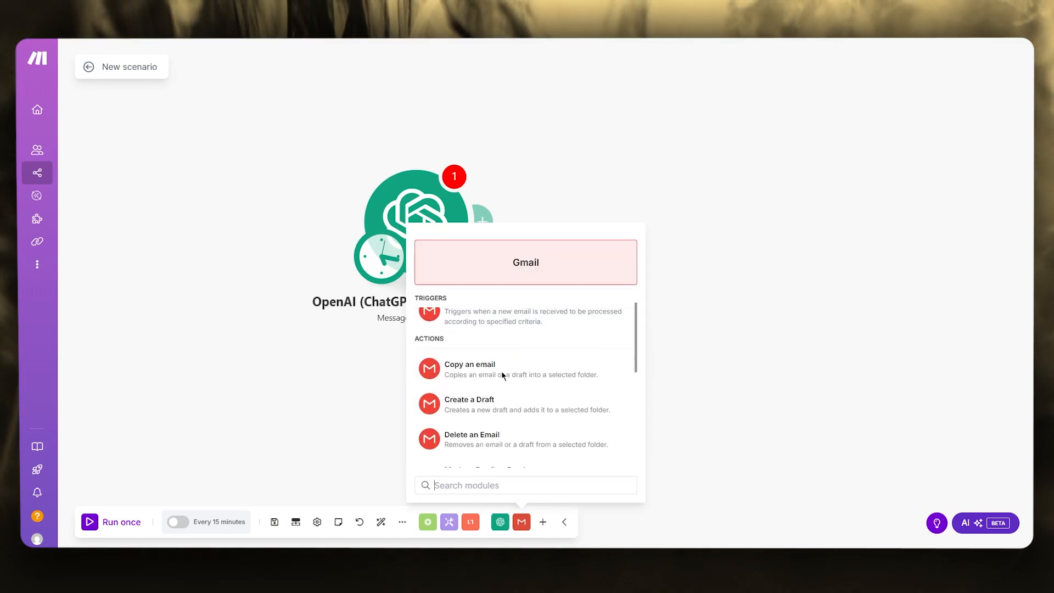
pyautogui.click(467, 339)
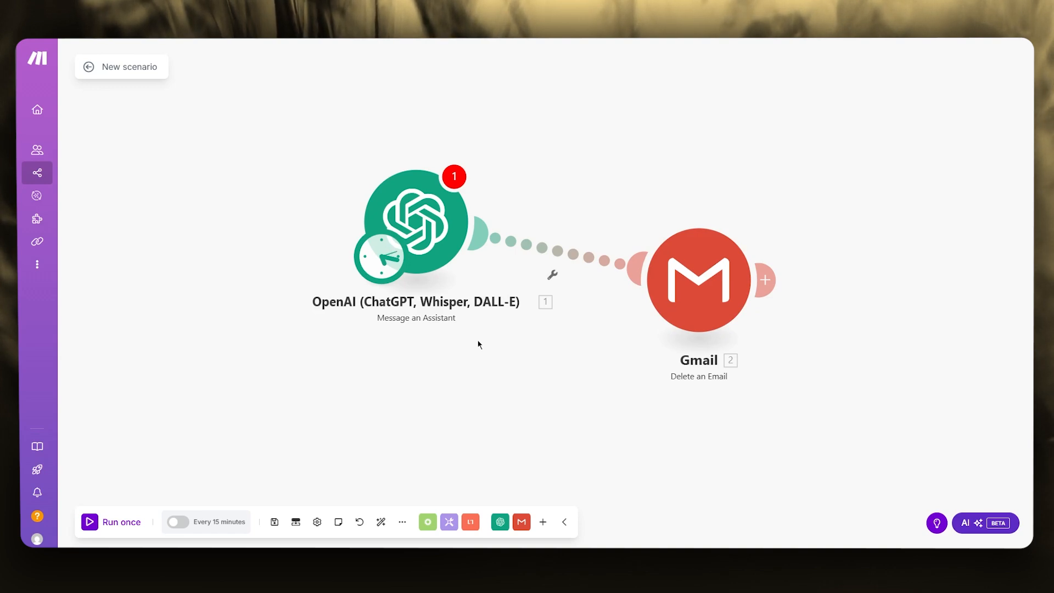
# - Insert a router between the OpenAI and Gmail modules, and add a second route with its empty module placed below OpenAI
pyautogui.click(553, 274)
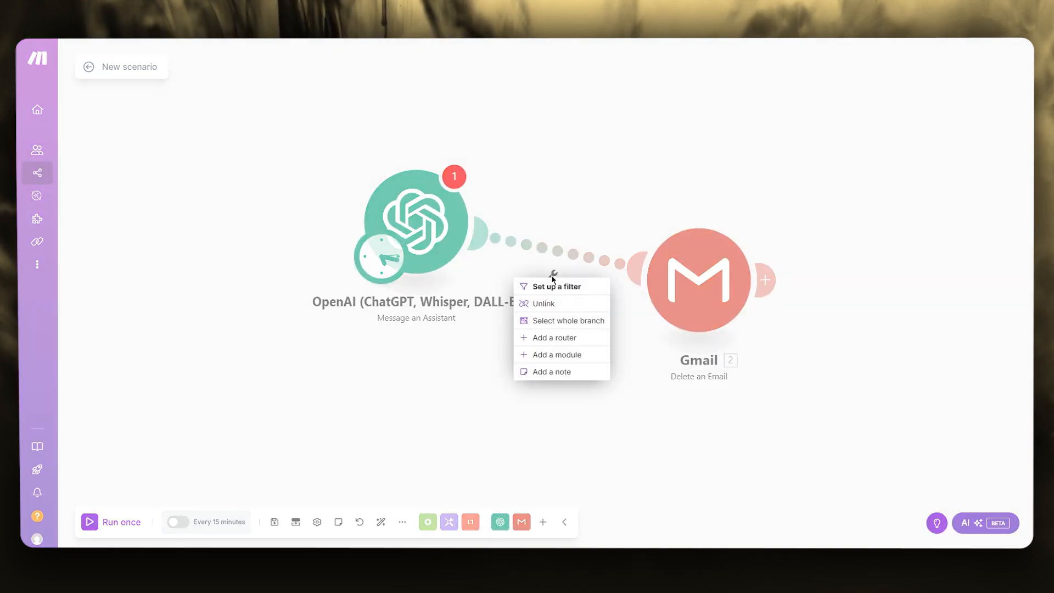
pyautogui.click(564, 345)
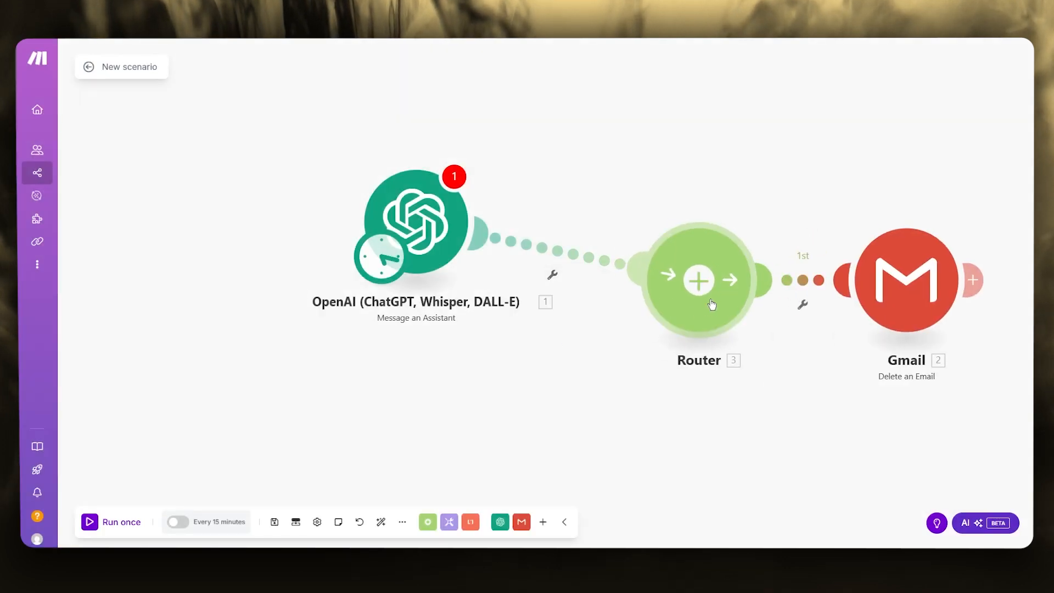
pyautogui.click(637, 333)
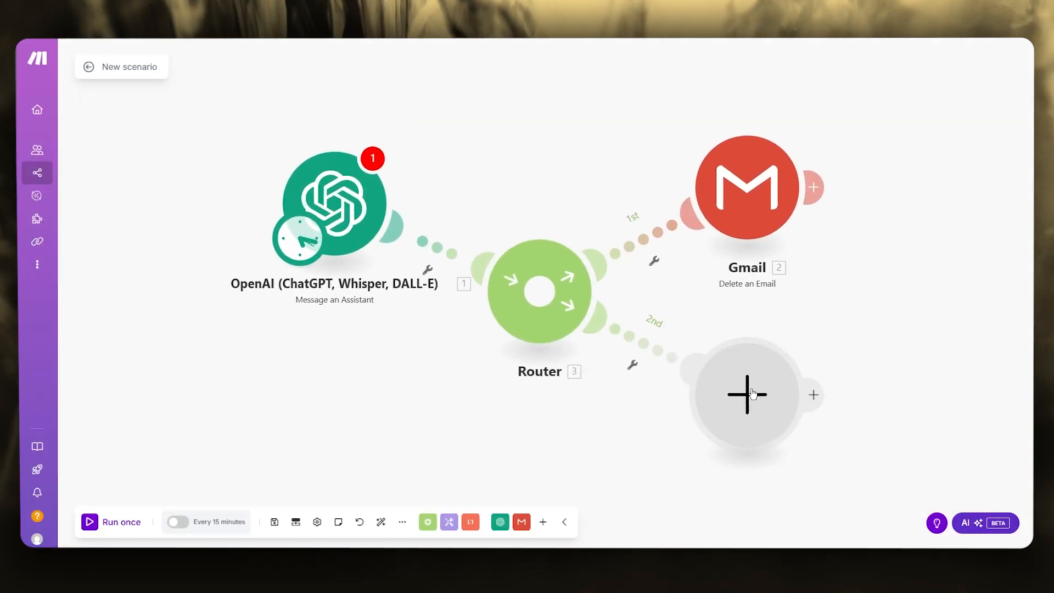
pyautogui.moveTo(748, 393); pyautogui.dragTo(327, 441)
# - Browse the available apps for the empty module on the second route and make it a Flow Control Iterator
pyautogui.click(327, 442)
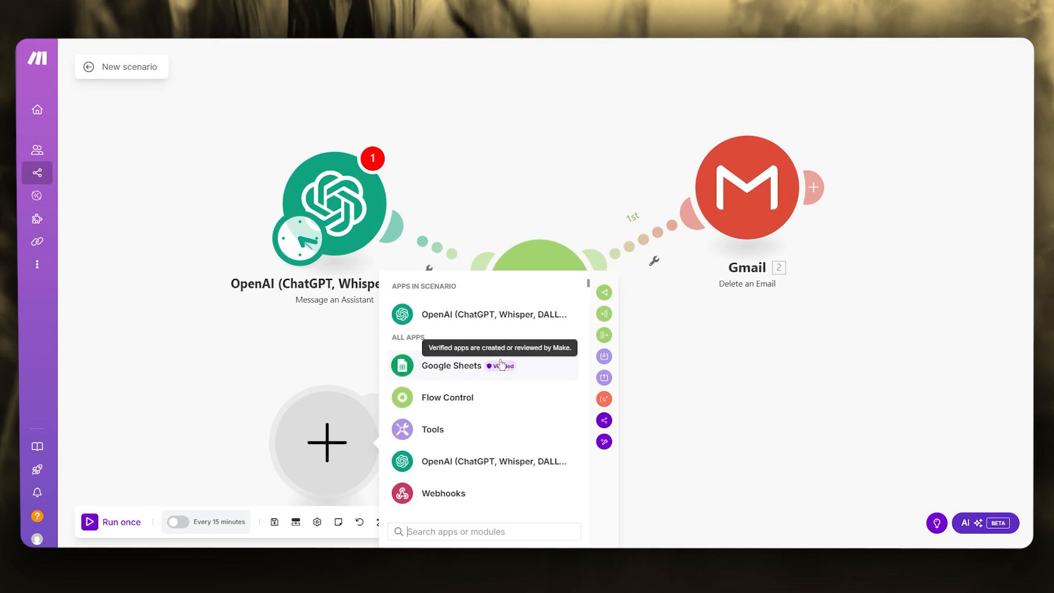
pyautogui.scroll(-3, 484, 401)
pyautogui.scroll(-2, 448, 424)
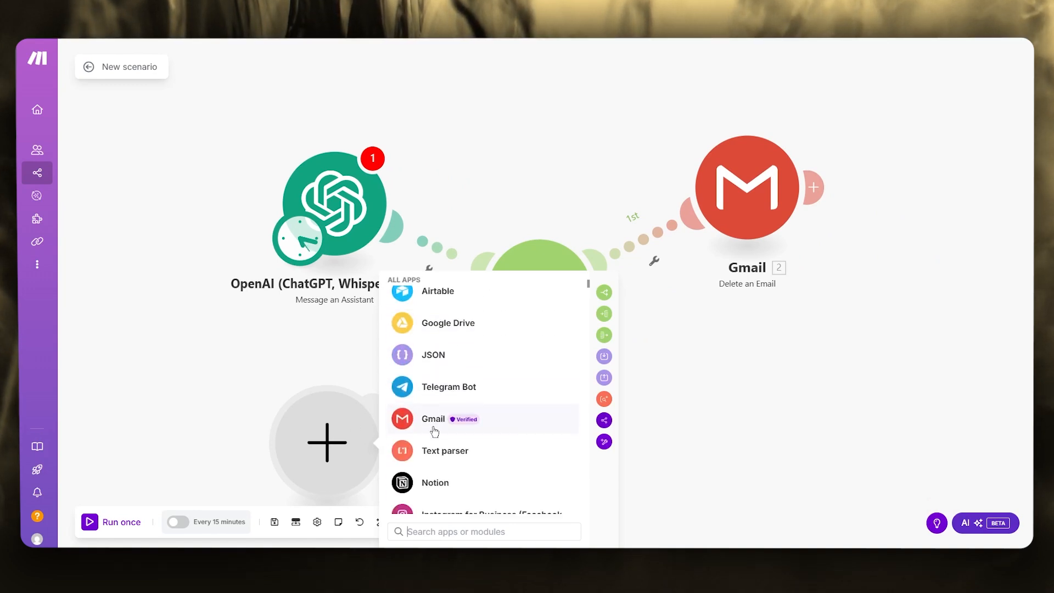
pyautogui.scroll(-3, 442, 429)
pyautogui.scroll(-3, 480, 362)
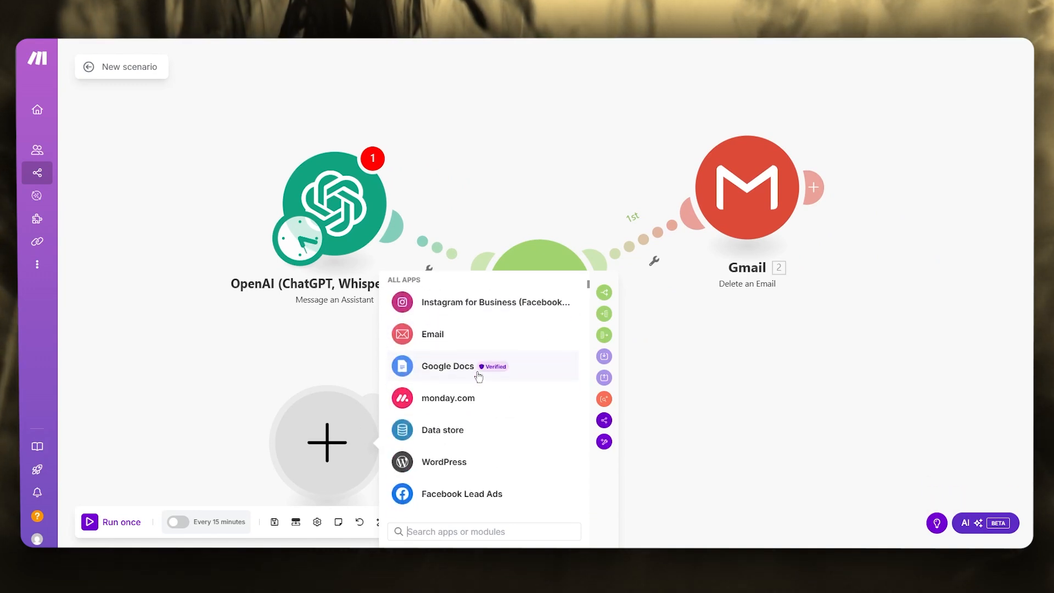
pyautogui.scroll(-3, 483, 371)
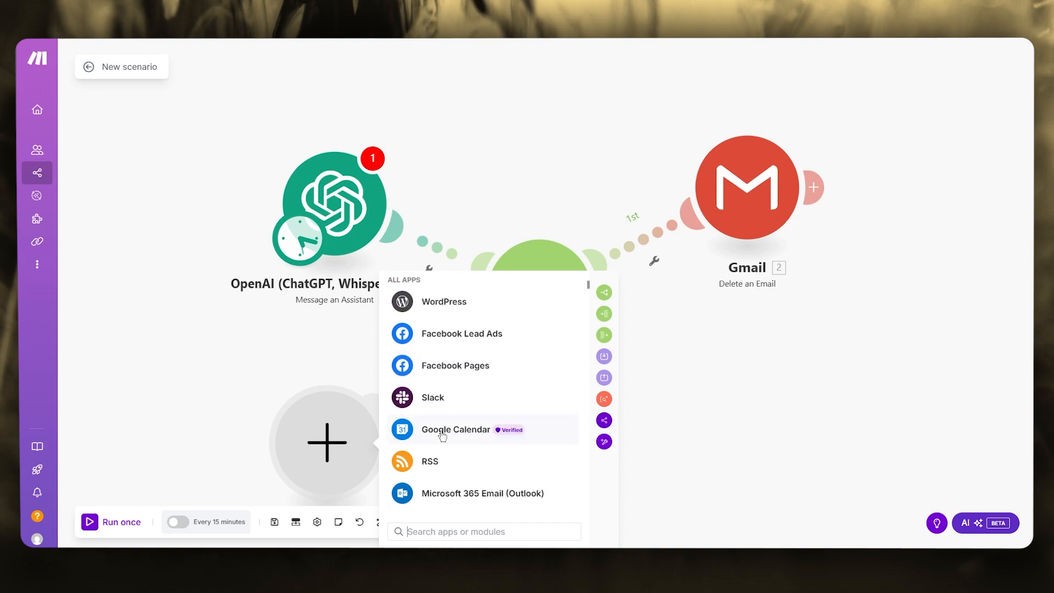
pyautogui.click(314, 384)
pyautogui.click(346, 421)
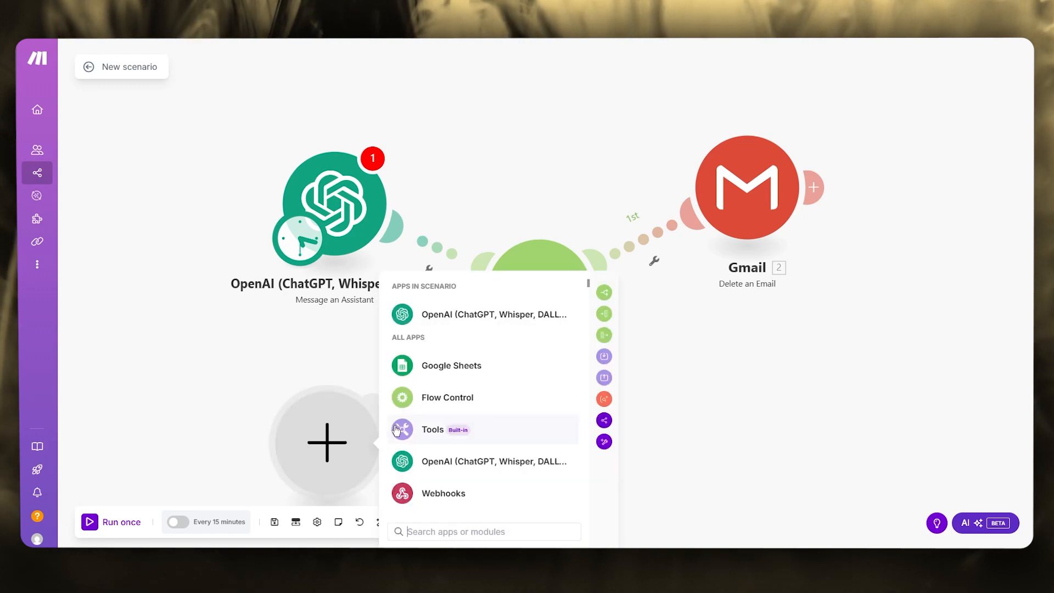
pyautogui.click(461, 399)
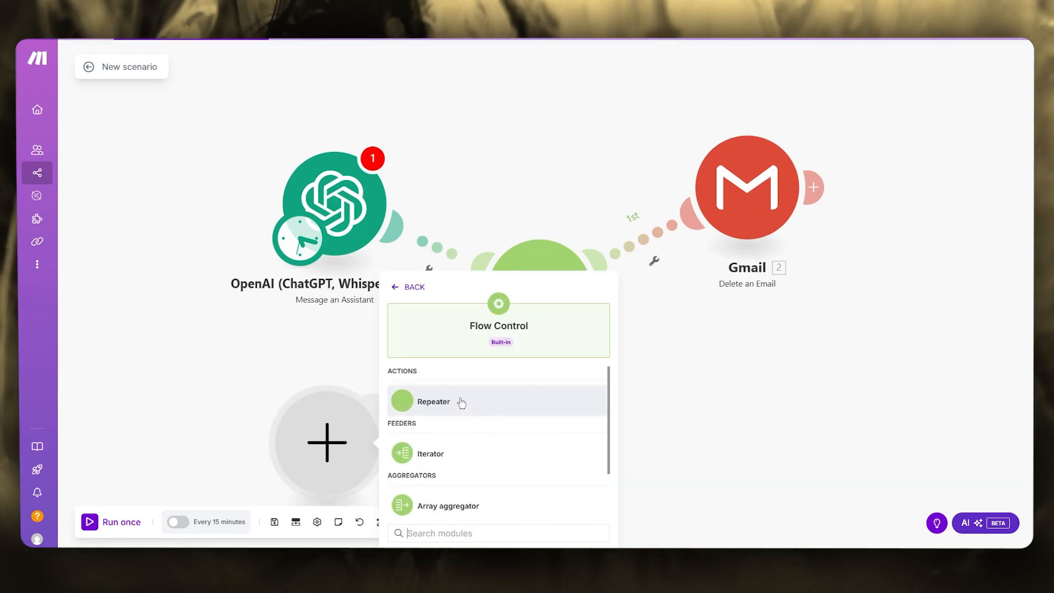
pyautogui.click(480, 407)
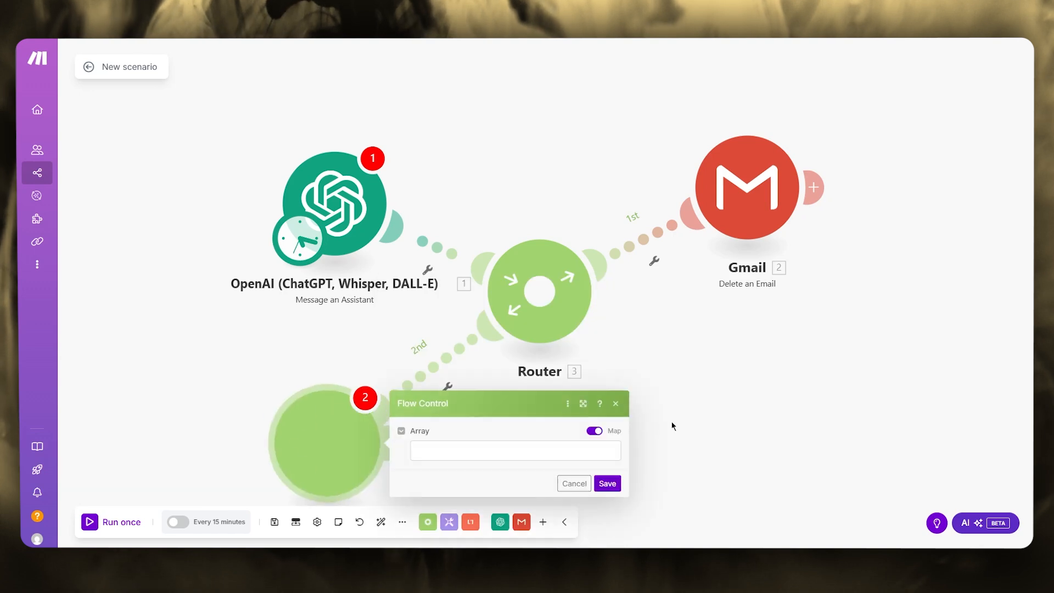
# - Map OpenAI's Message ID into the Iterator's Array field and save the module
pyautogui.click(521, 450)
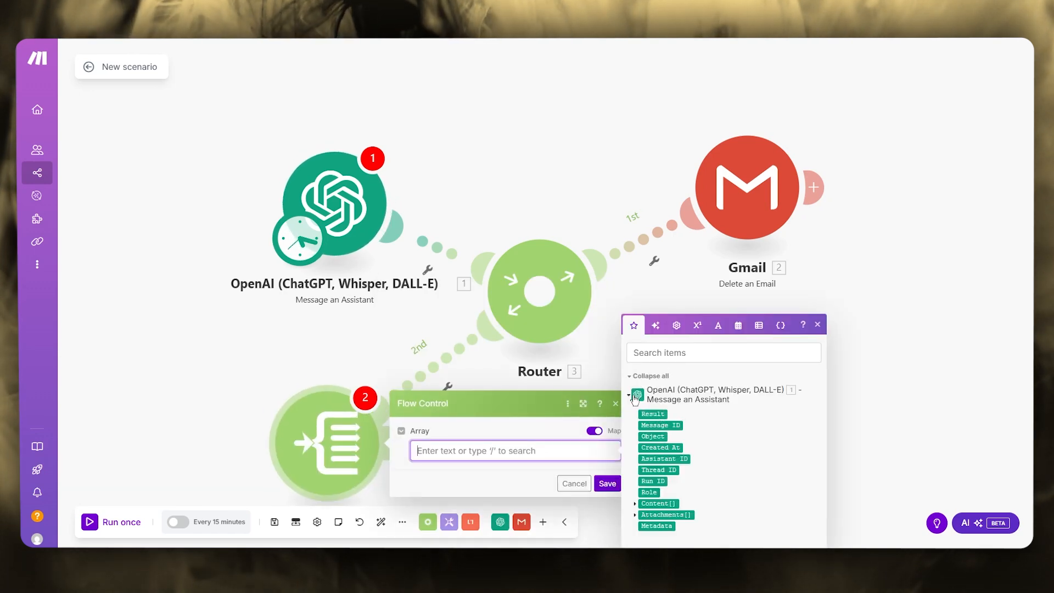
pyautogui.click(661, 425)
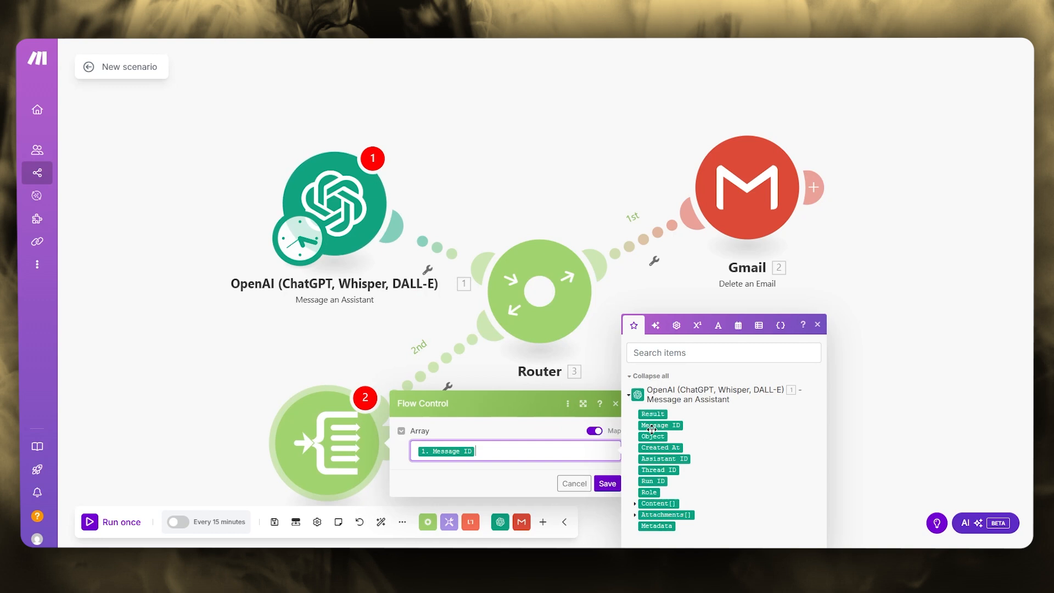
pyautogui.click(608, 483)
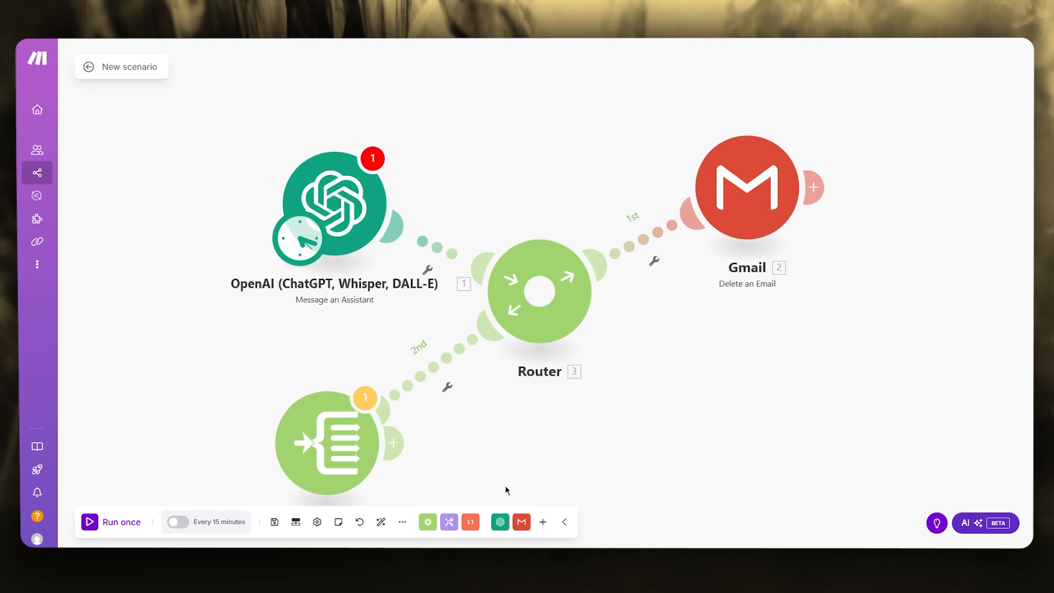
# - Browse the app list, search it for "variab", and add the Tools Get variable module on a third router route
pyautogui.click(543, 522)
pyautogui.scroll(-4, 516, 434)
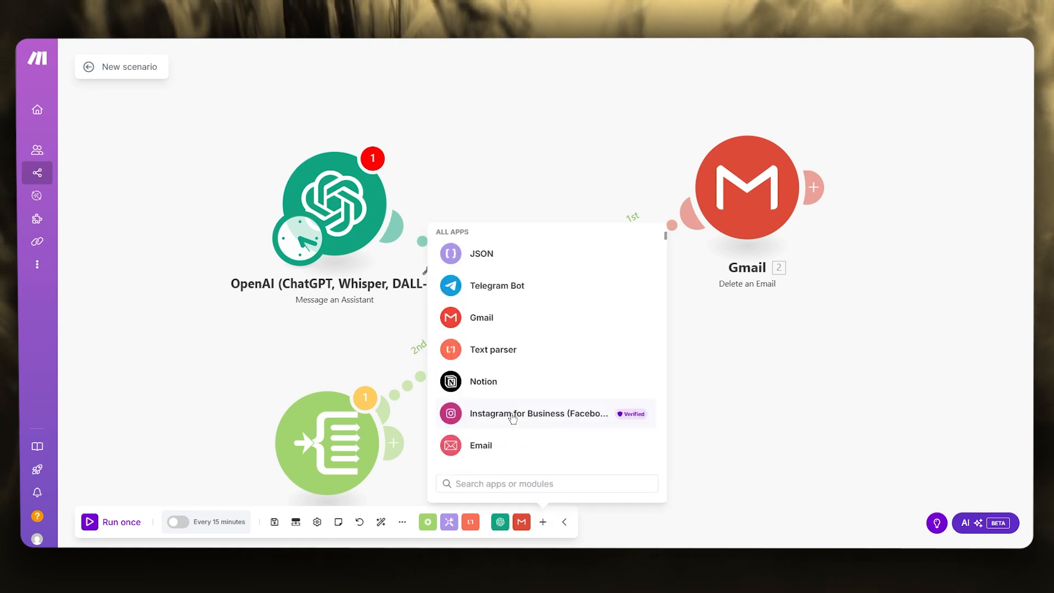
pyautogui.scroll(-6, 512, 419)
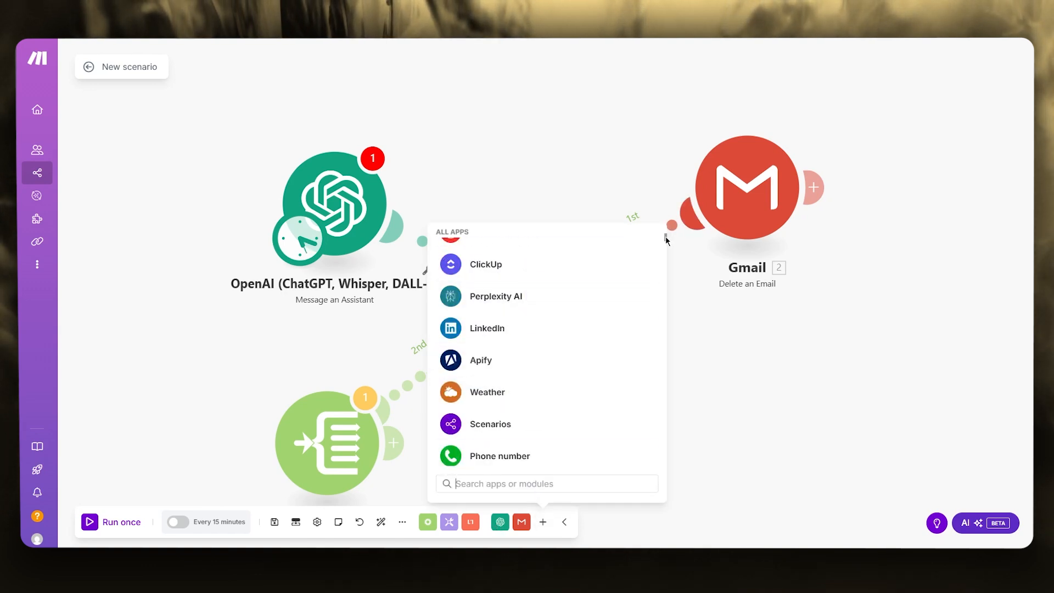
pyautogui.moveTo(668, 241); pyautogui.dragTo(662, 380)
pyautogui.moveTo(650, 471); pyautogui.dragTo(650, 429)
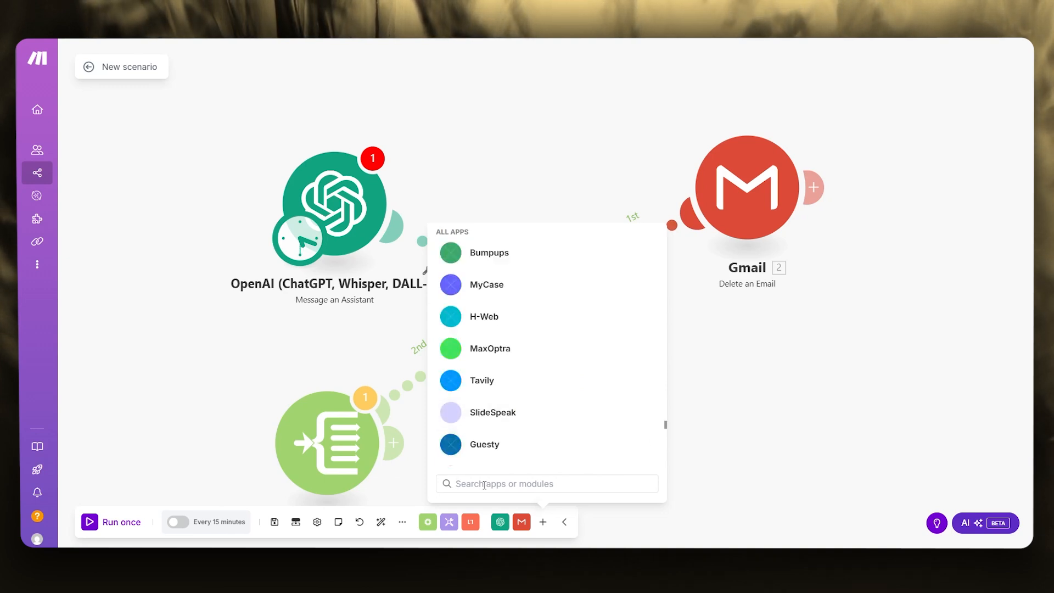
pyautogui.write('va')
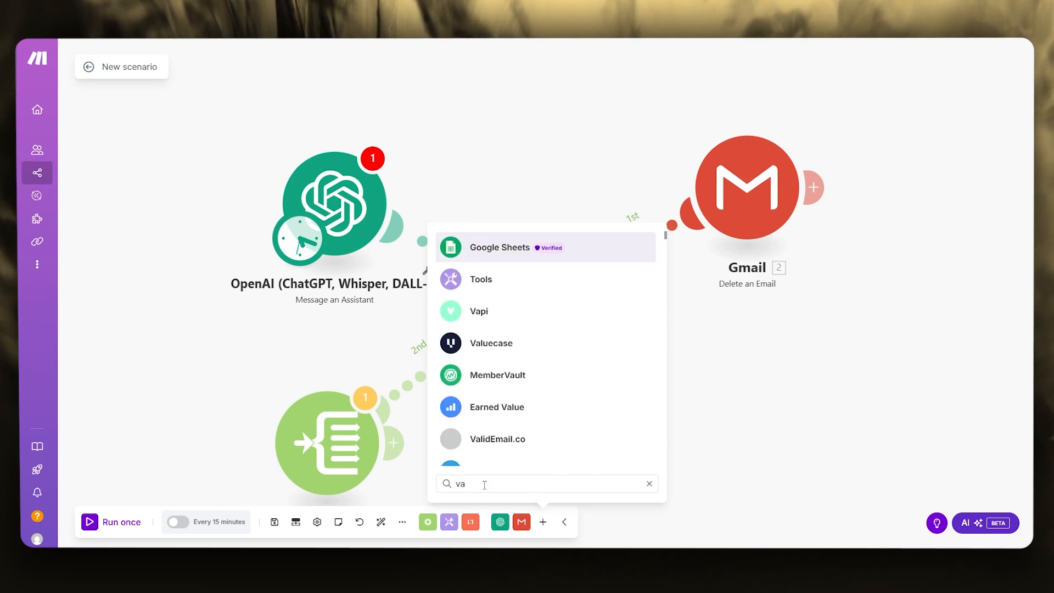
pyautogui.write('ri')
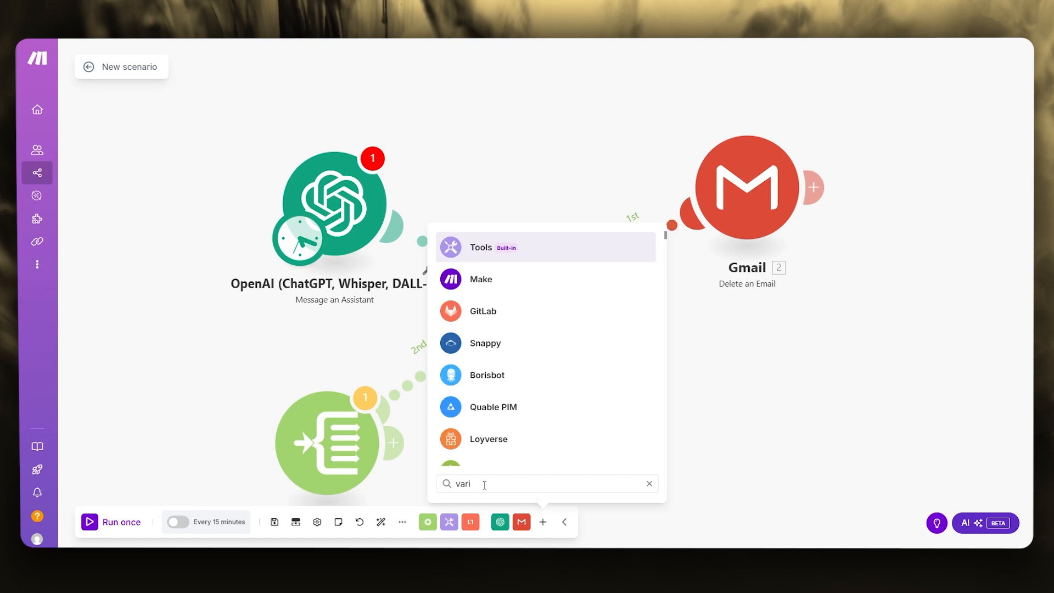
pyautogui.write('ab')
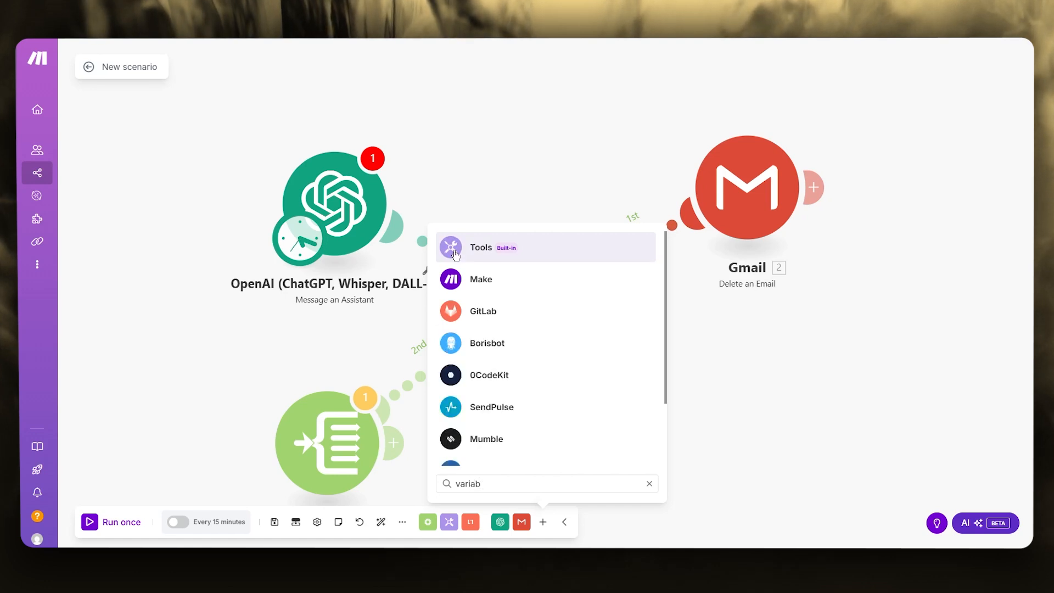
pyautogui.click(528, 247)
pyautogui.scroll(-5, 398, 362)
pyautogui.scroll(2, 430, 360)
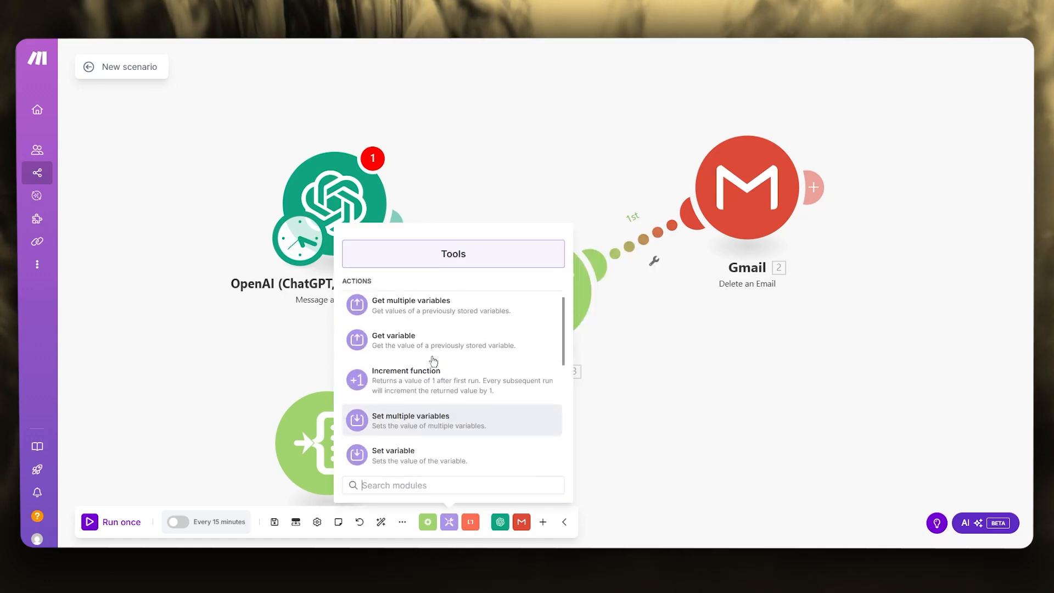
pyautogui.click(446, 355)
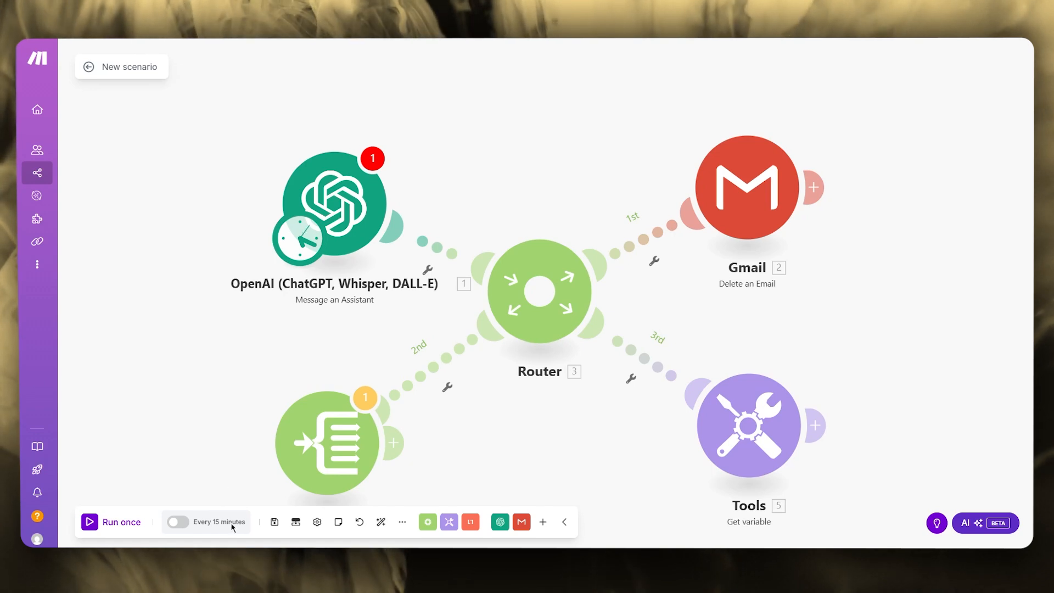
# - Look through the Tools modules and add Compose a string linked after the Gmail module
pyautogui.click(449, 521)
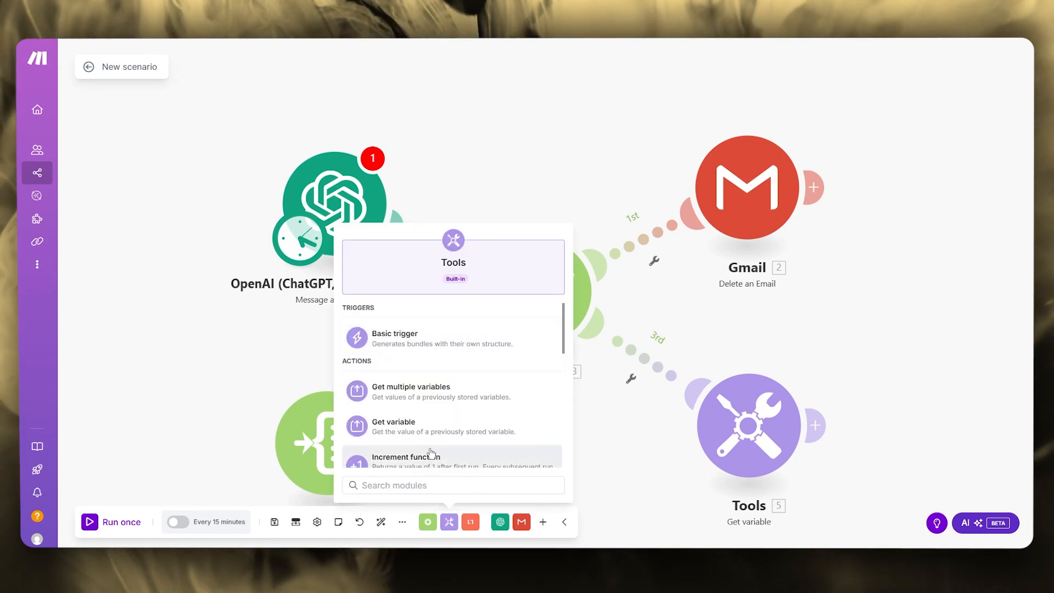
pyautogui.scroll(-3, 423, 424)
pyautogui.scroll(-5, 423, 424)
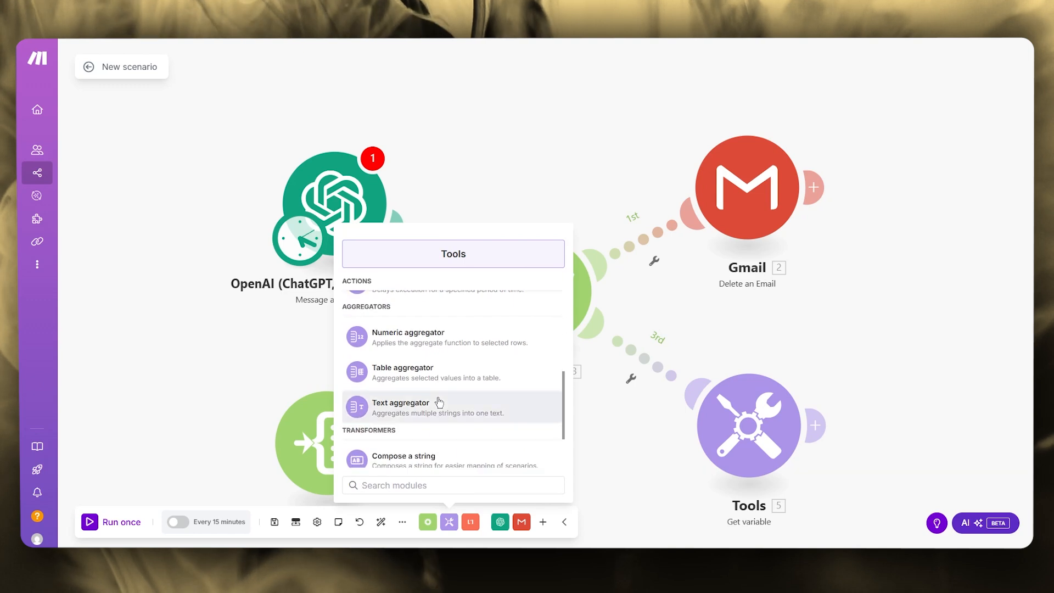
pyautogui.scroll(-1, 449, 401)
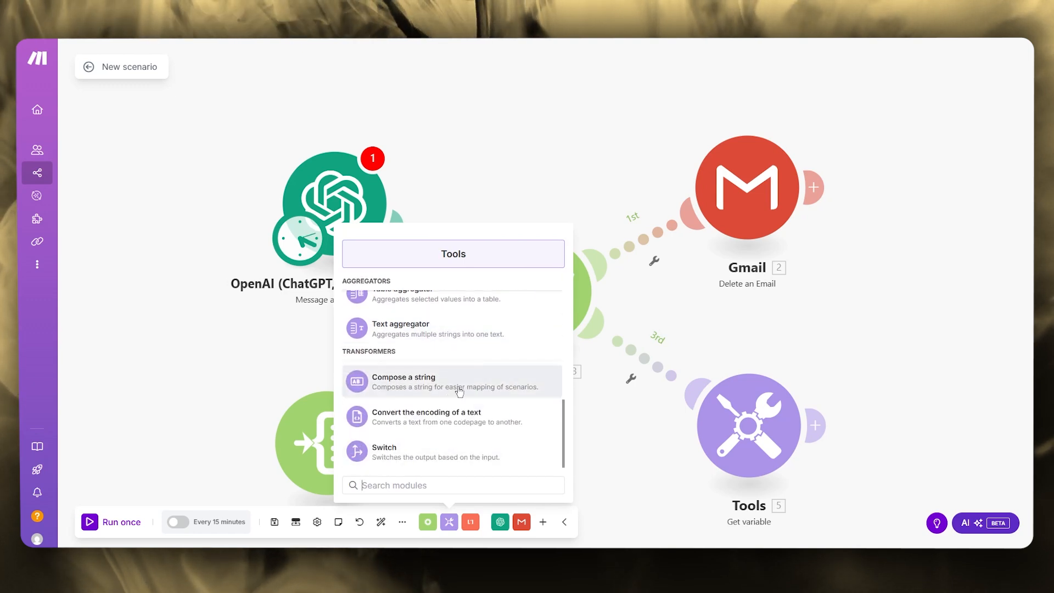
pyautogui.moveTo(457, 414); pyautogui.dragTo(480, 348)
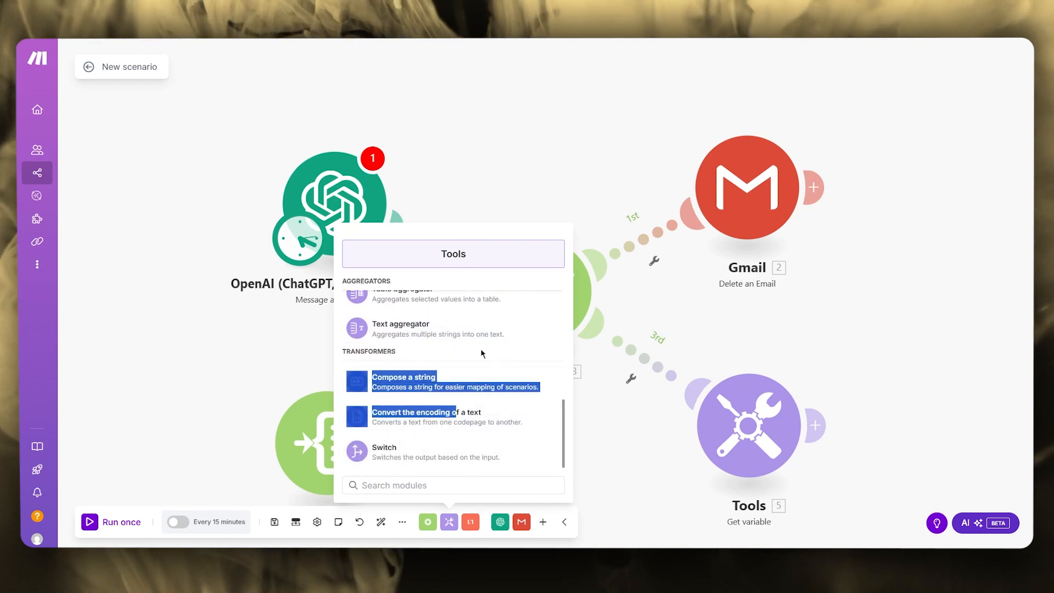
pyautogui.click(463, 370)
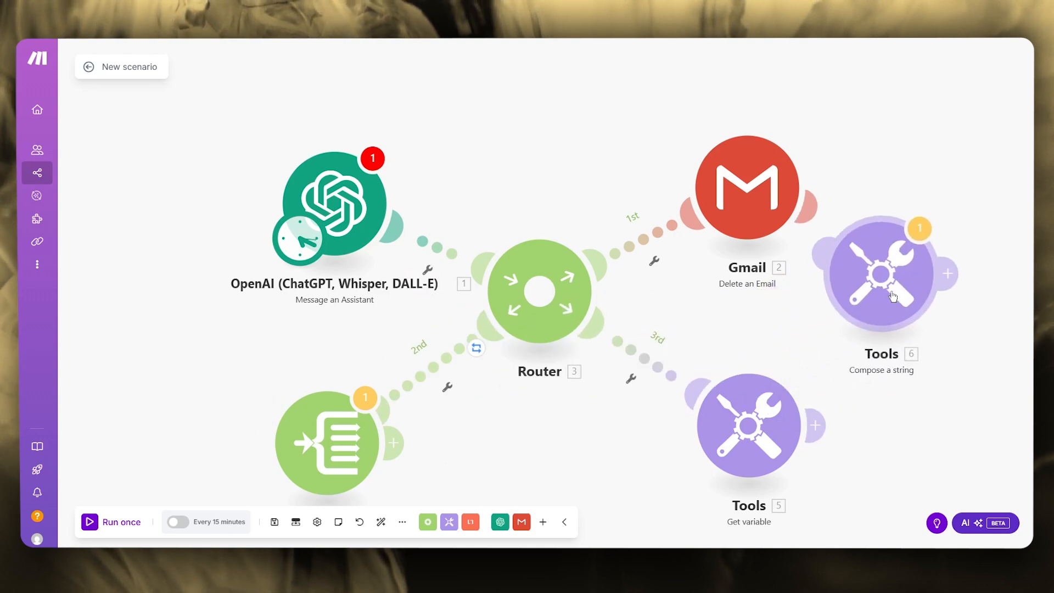
# - Fill the Compose a string module's Text with OpenAI's Role and Created At values, and save it
pyautogui.click(919, 301)
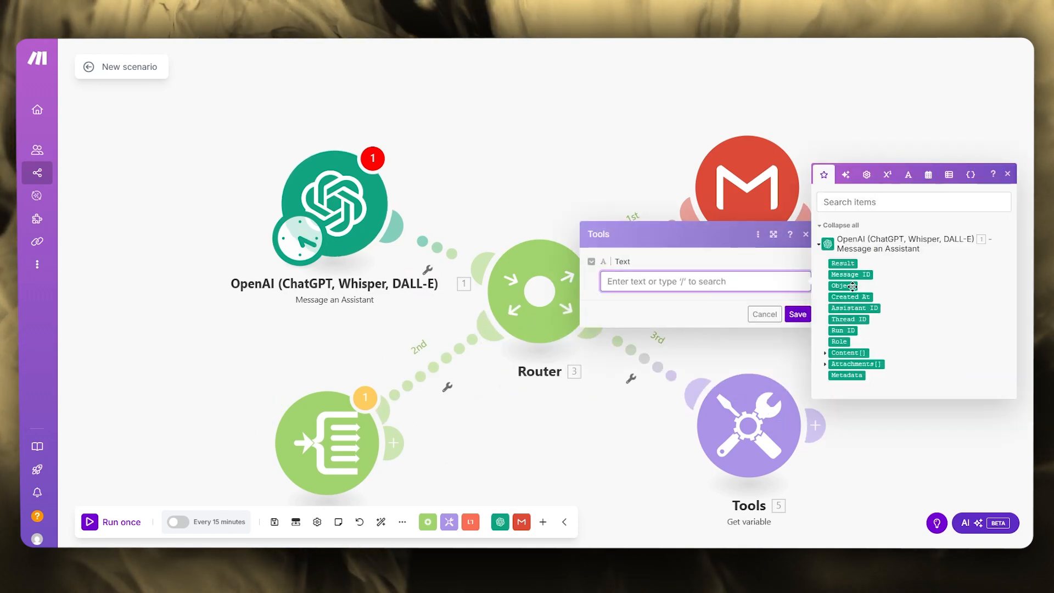
pyautogui.click(840, 342)
pyautogui.click(851, 296)
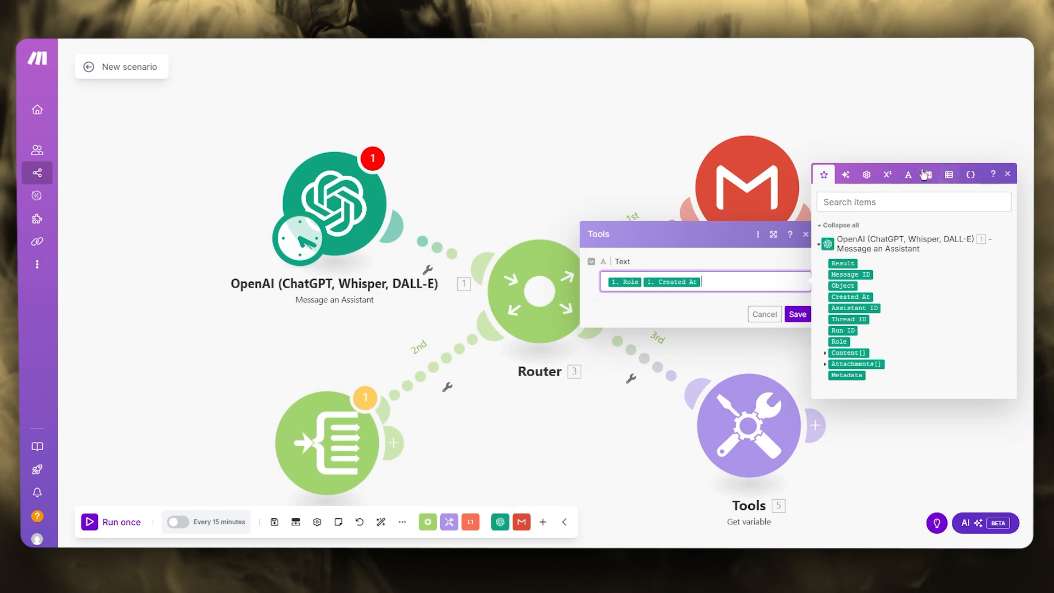
pyautogui.click(926, 416)
pyautogui.click(865, 297)
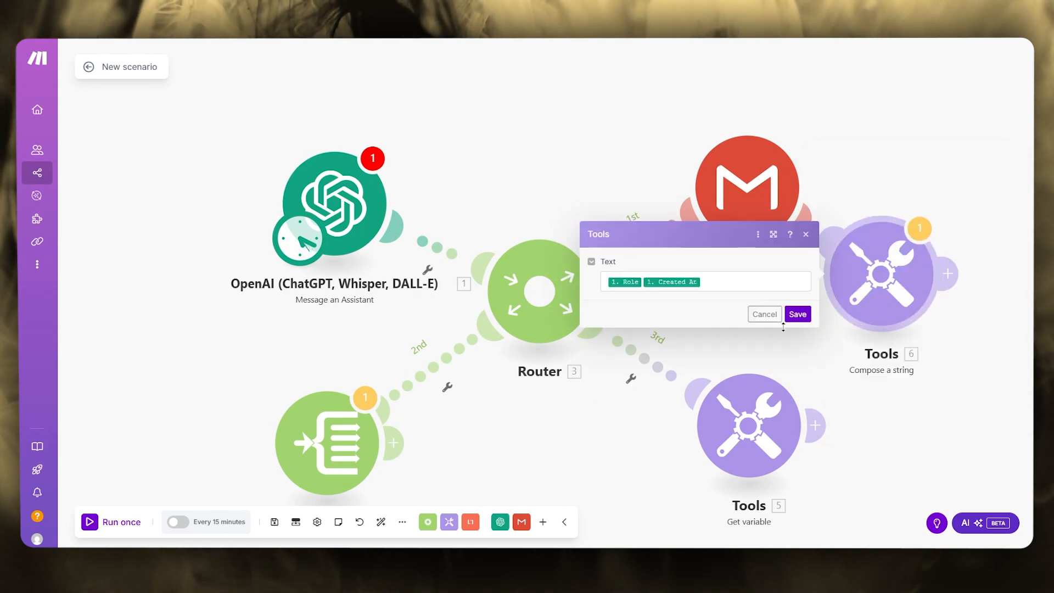
pyautogui.click(797, 314)
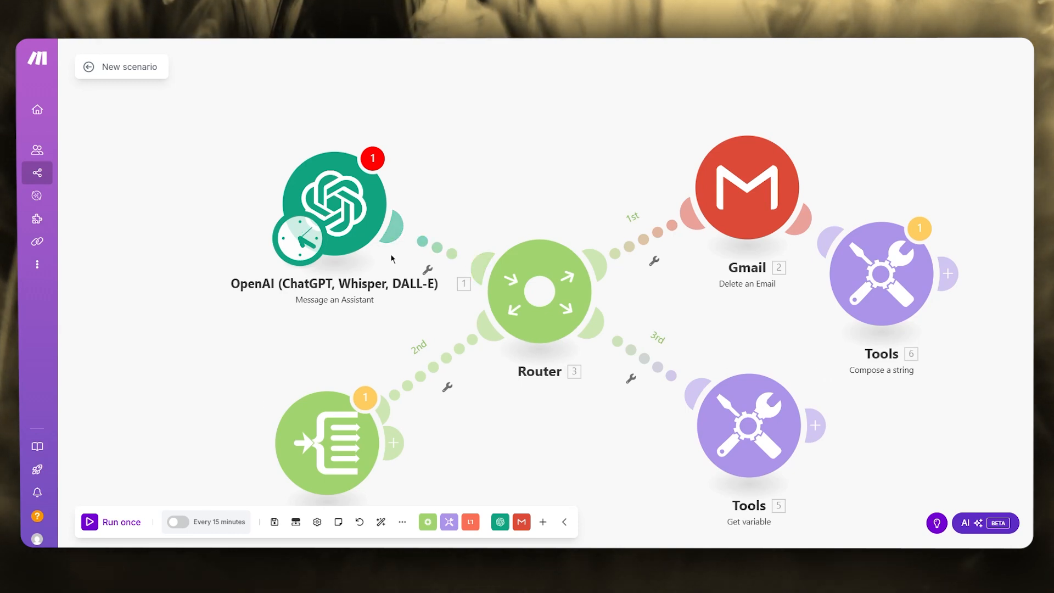
# - Bring the whole scenario into view, and open the AI Assistant to check its offered help before closing it
pyautogui.scroll(-2, 390, 258)
pyautogui.moveTo(465, 340); pyautogui.dragTo(509, 263)
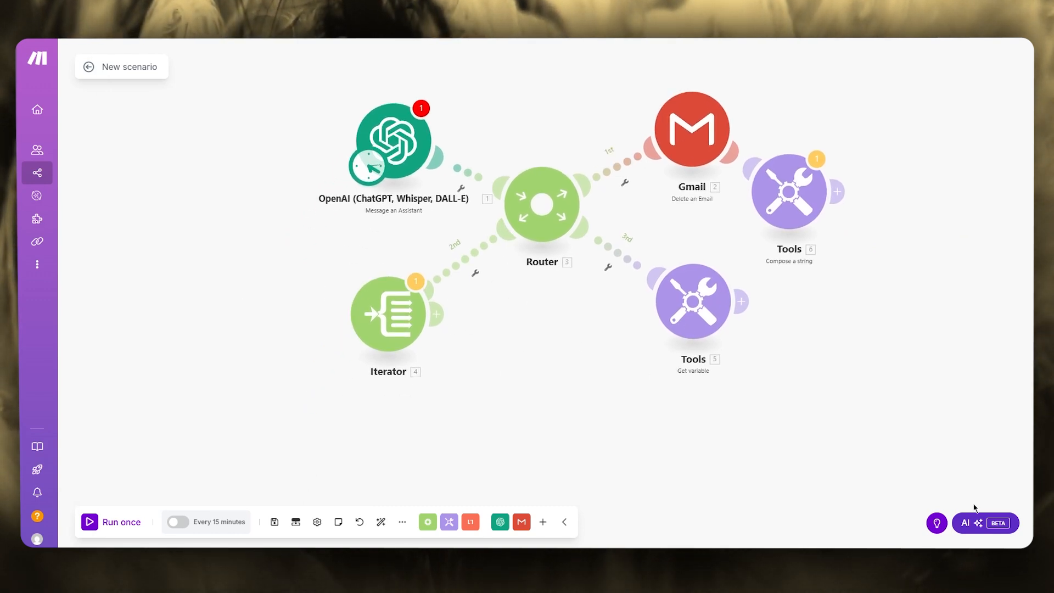
pyautogui.click(986, 523)
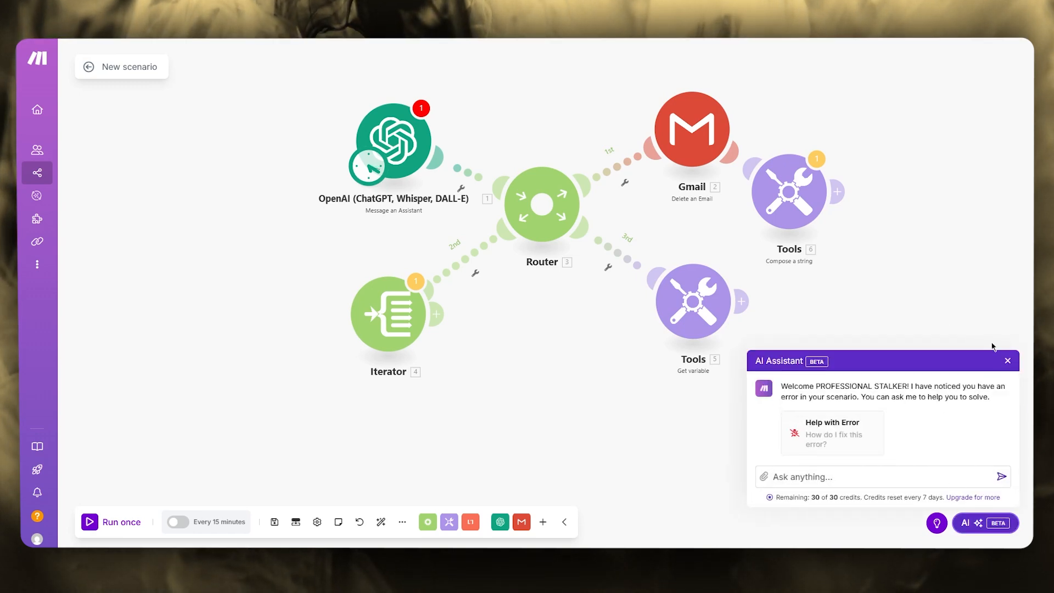
pyautogui.click(1008, 361)
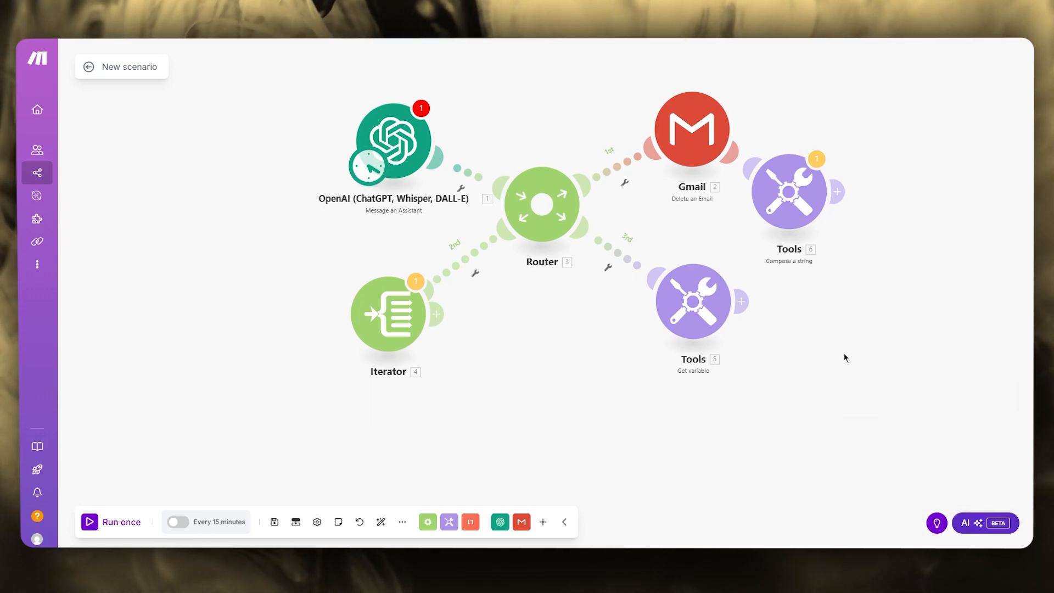